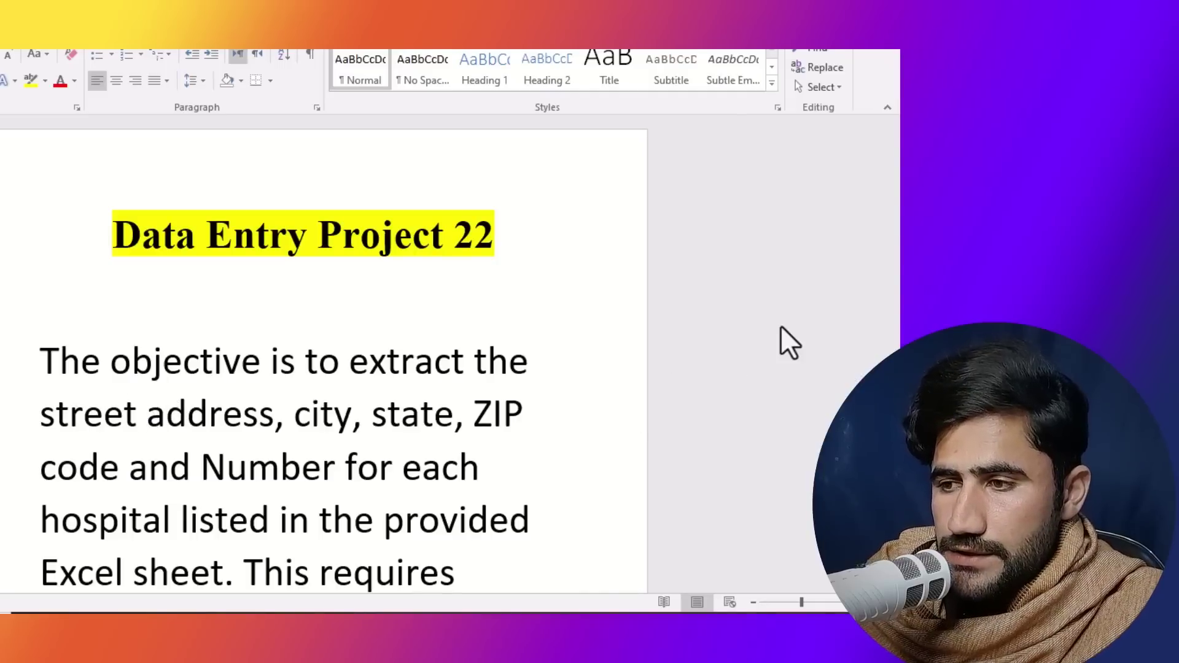
Read the objective in the Data Entry Project 22 brief, then bring up the Excel CRM sheet.
scroll(895, 323, down, 2)
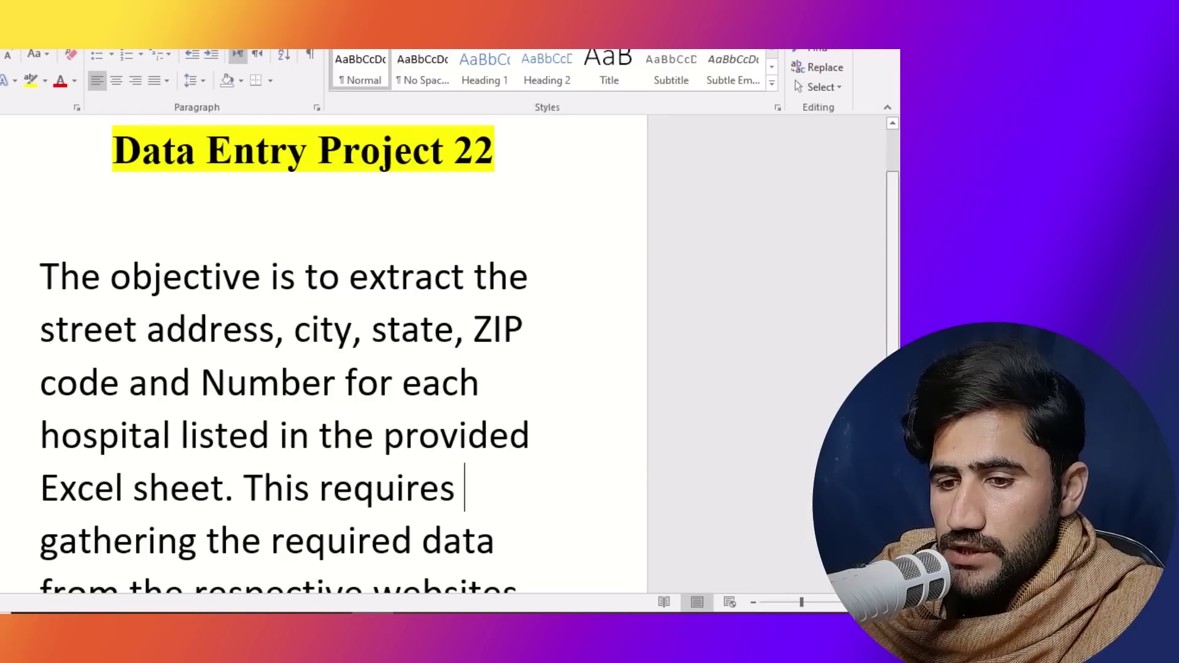
scroll(229, 519, down, 1)
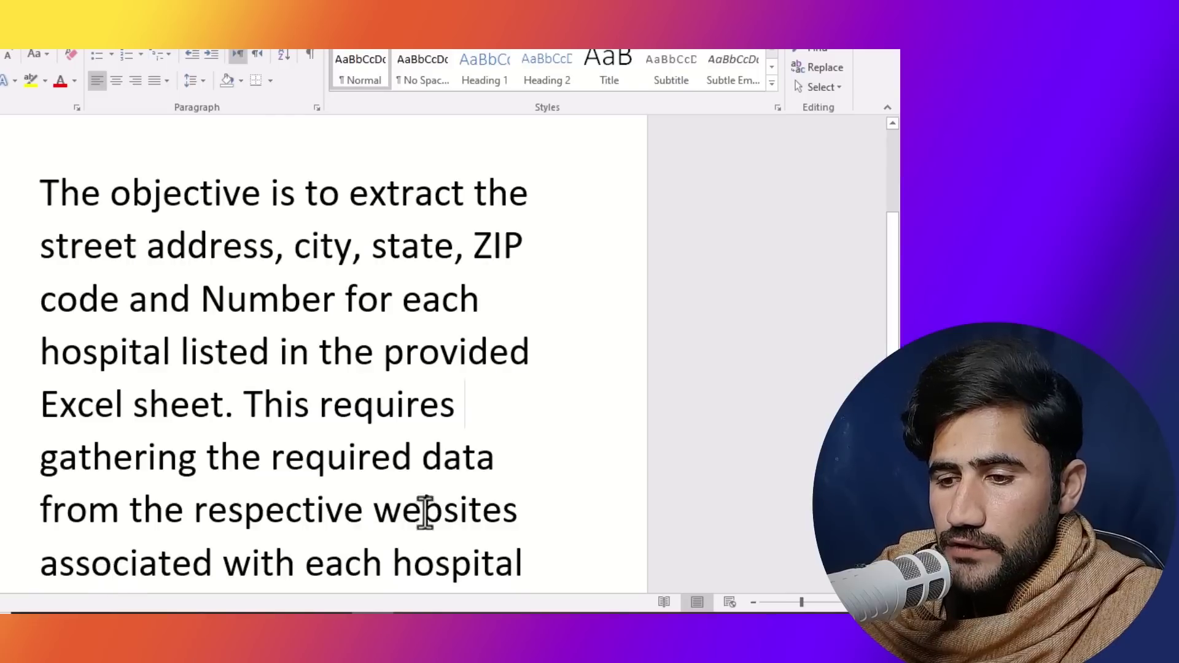
scroll(893, 282, down, 1)
drag(897, 312, 899, 263)
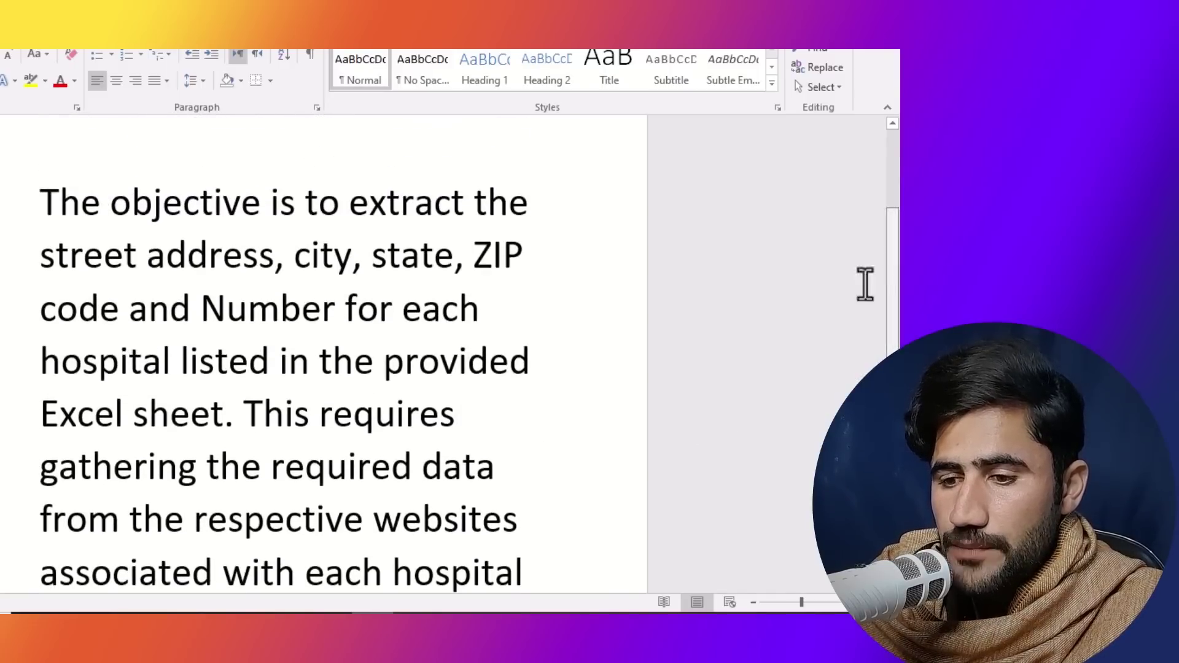
click(204, 617)
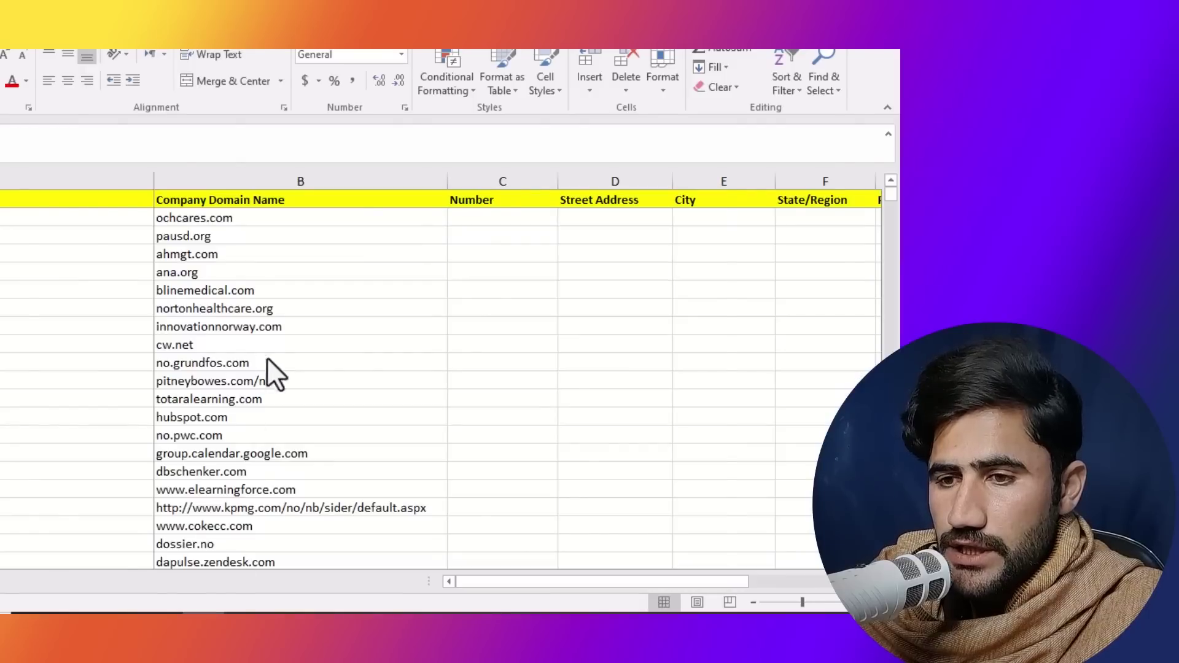
Copy the domain ochcares.com from cell B2 and bring up Google Chrome.
click(317, 361)
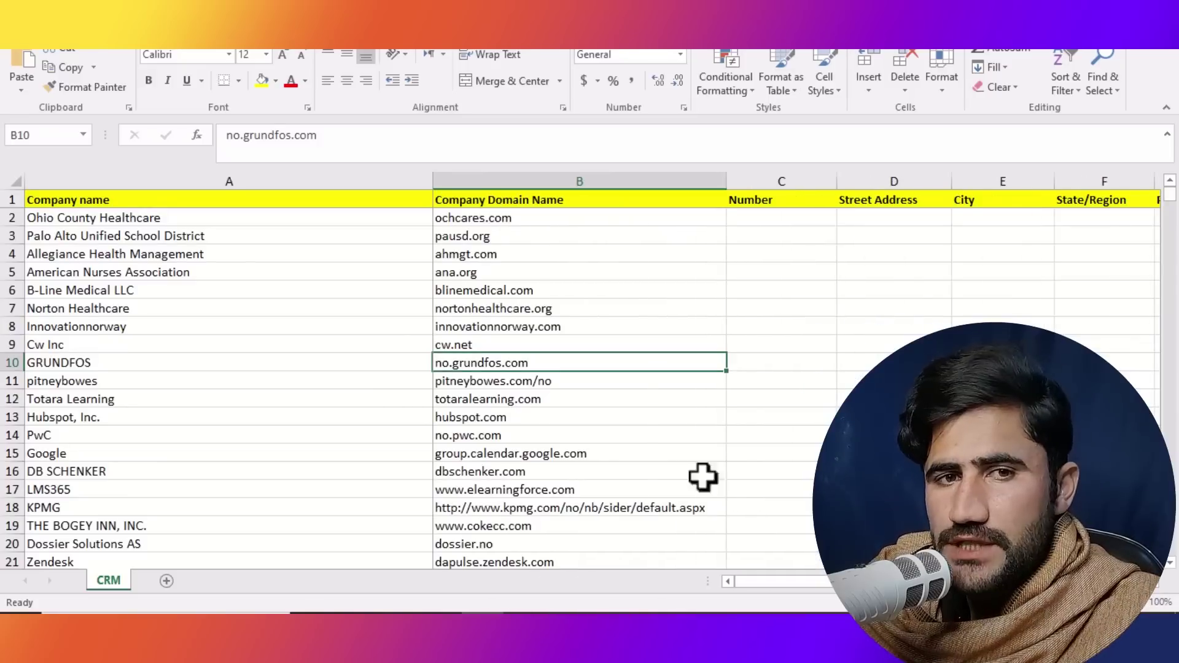
click(470, 218)
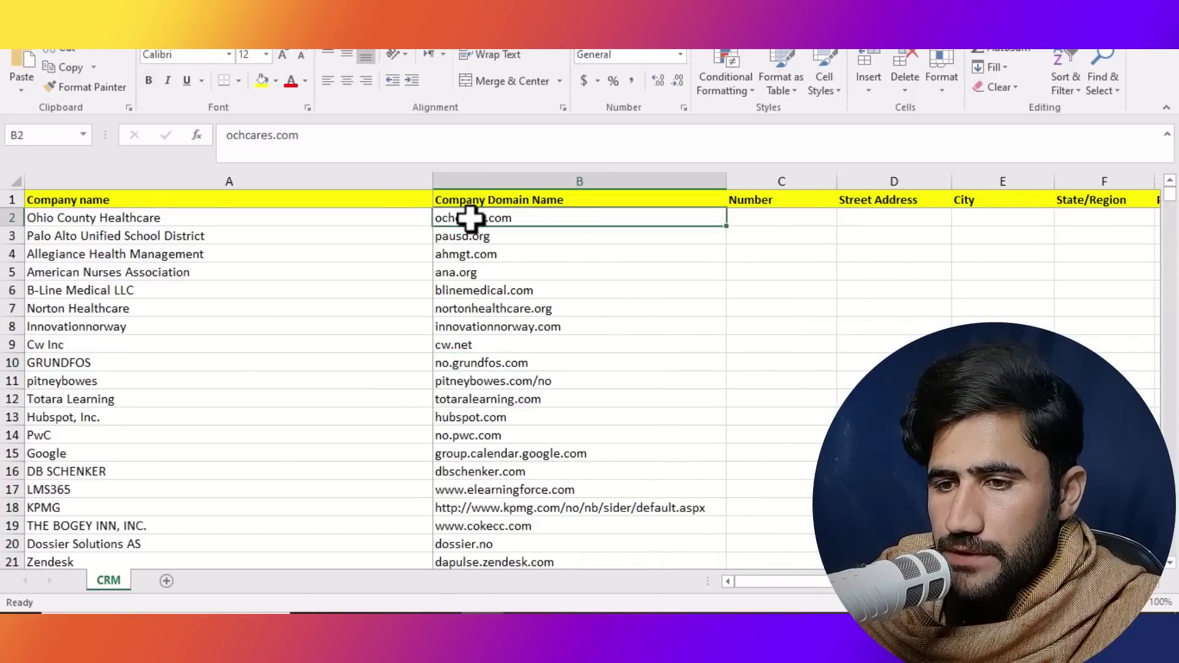
right_click(474, 218)
click(510, 252)
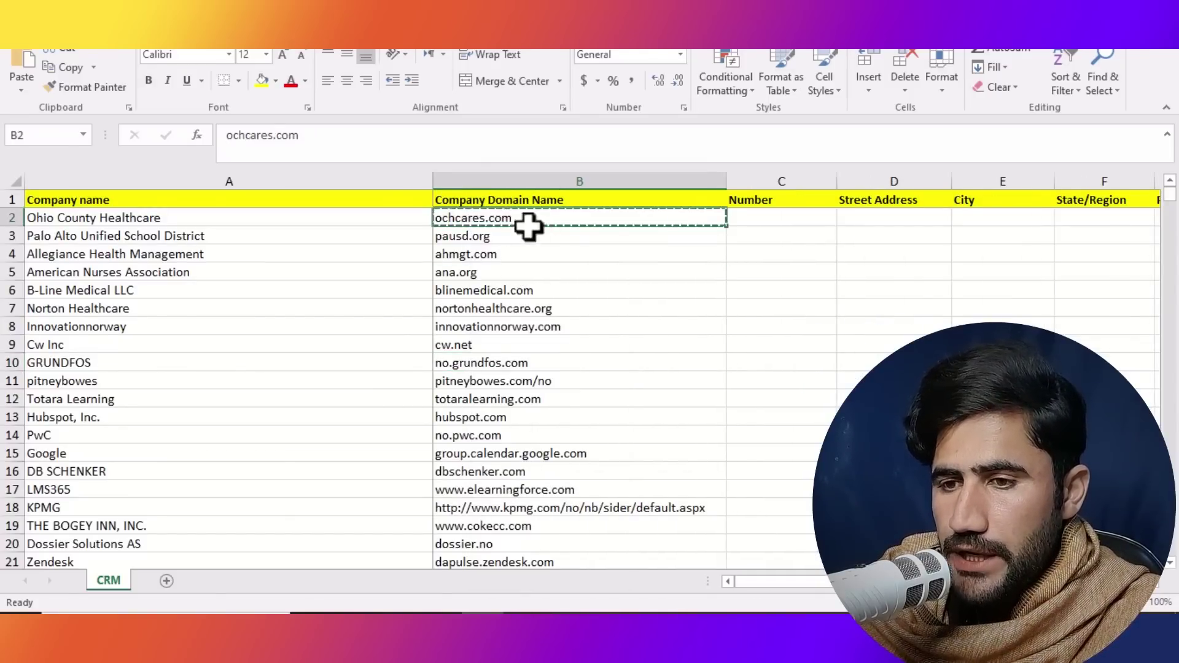
click(441, 625)
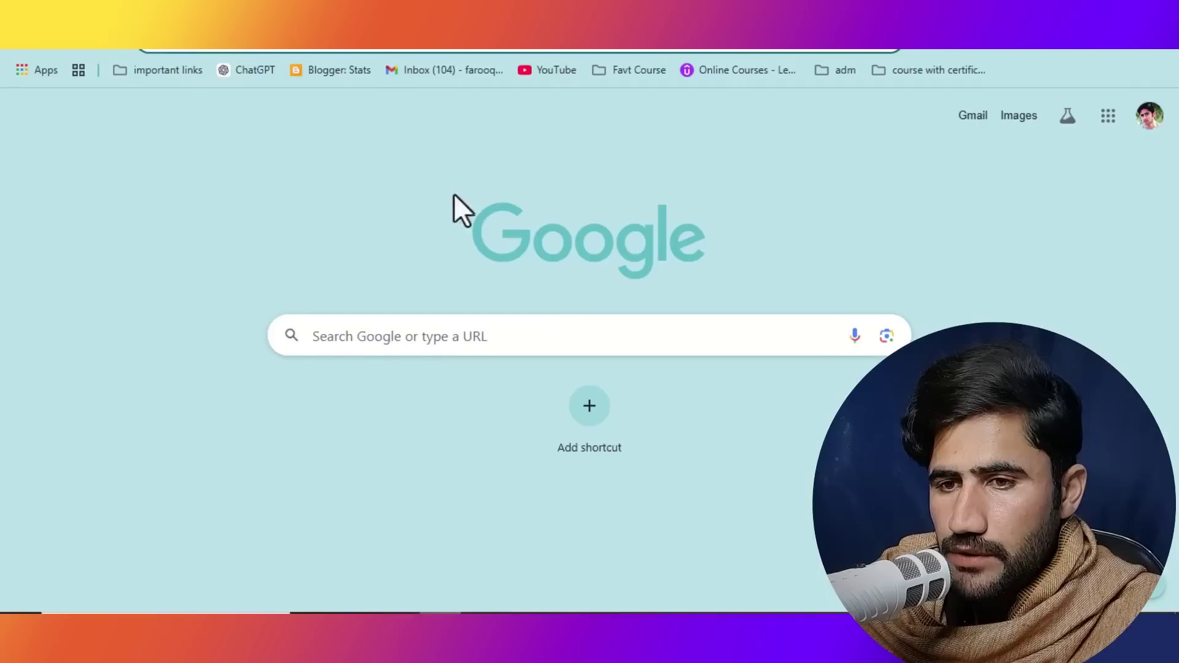
right_click(287, 54)
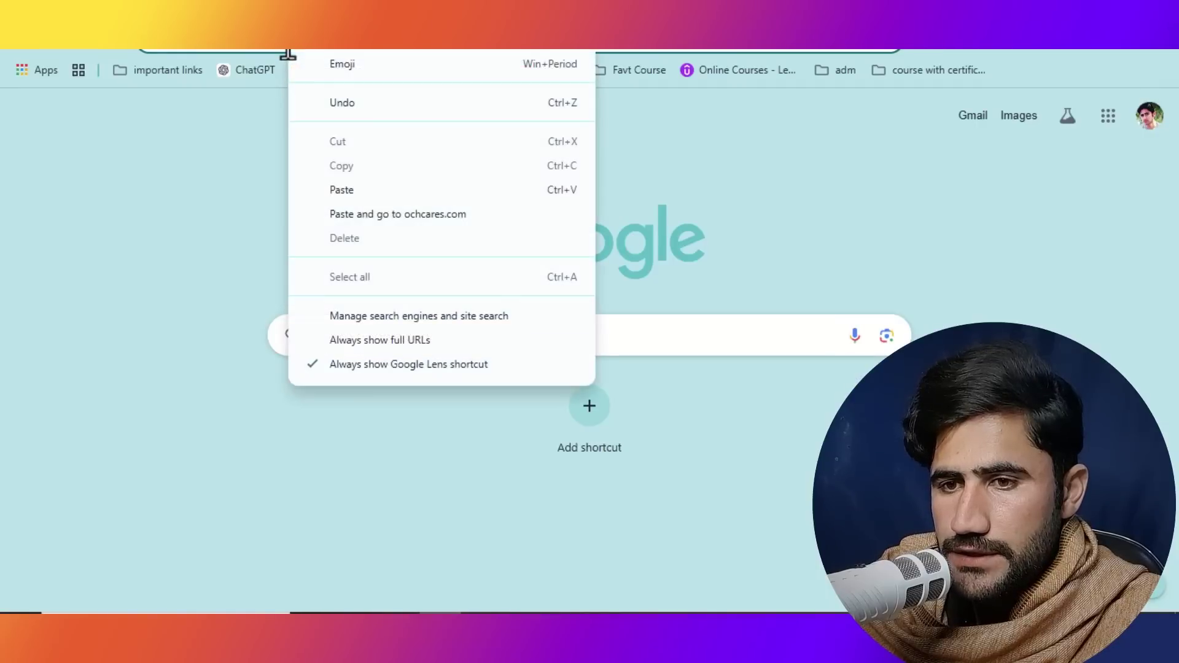
click(381, 207)
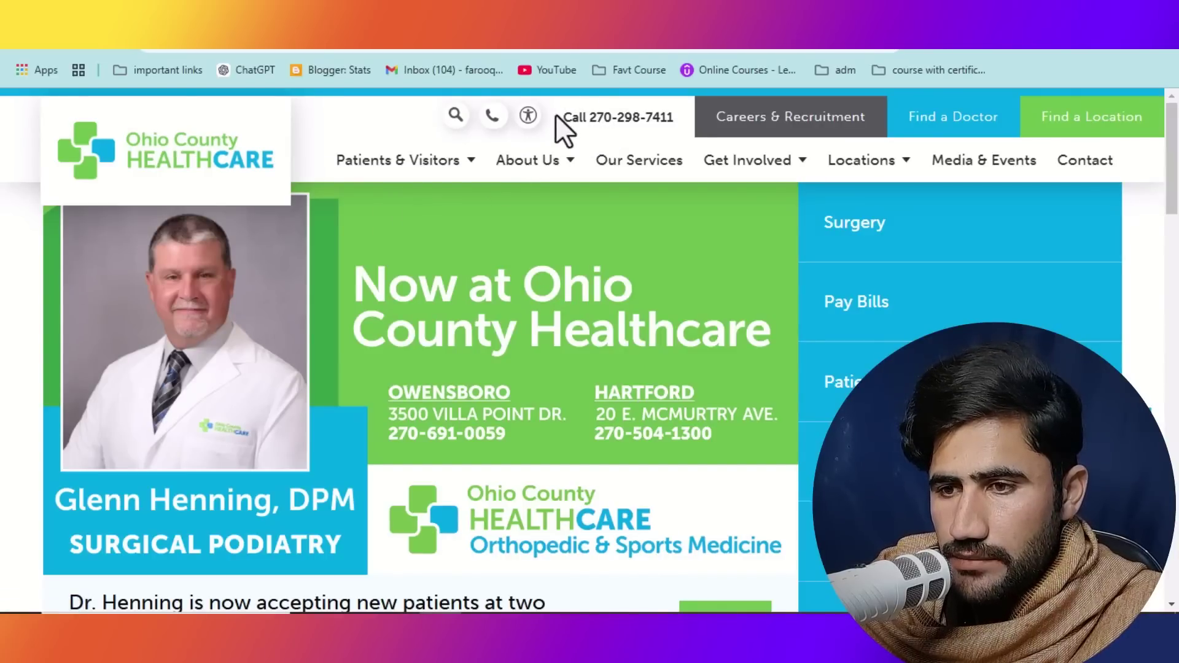
drag(587, 116, 672, 118)
right_click(672, 117)
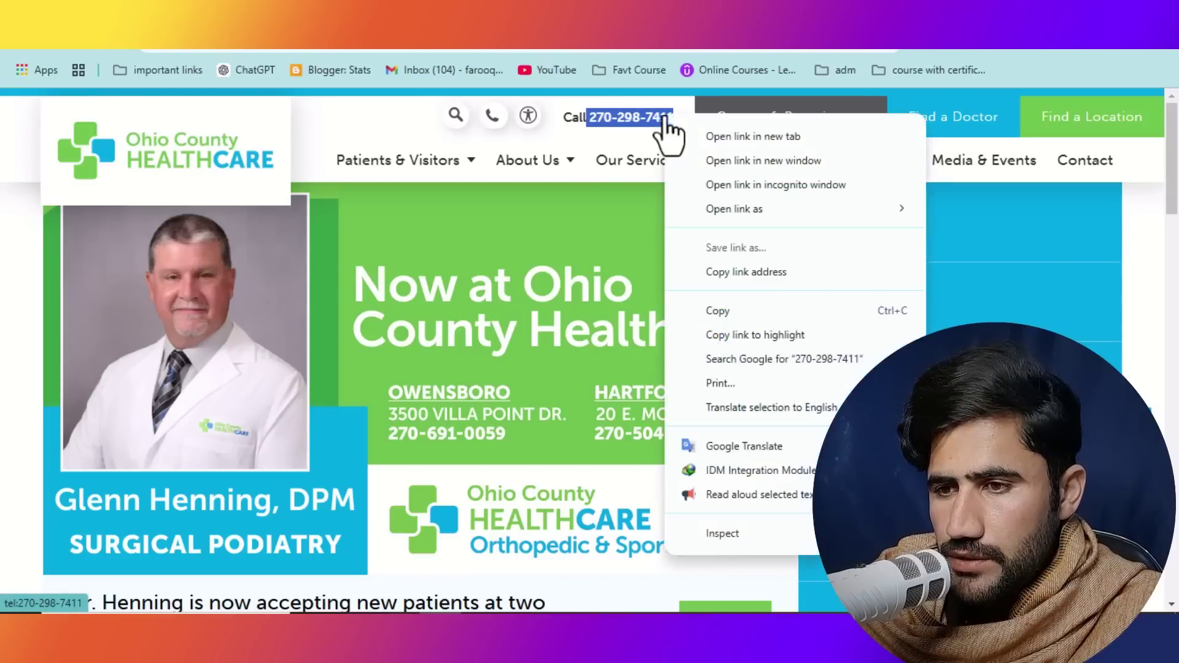
click(718, 314)
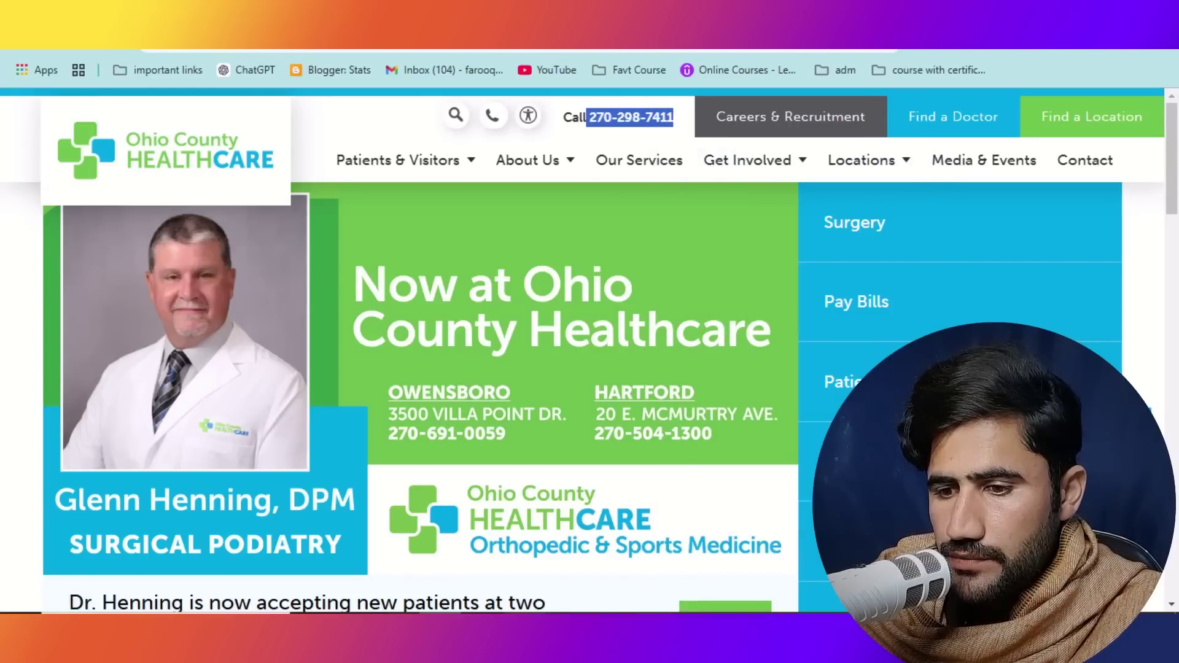
key(alt+Tab)
click(758, 220)
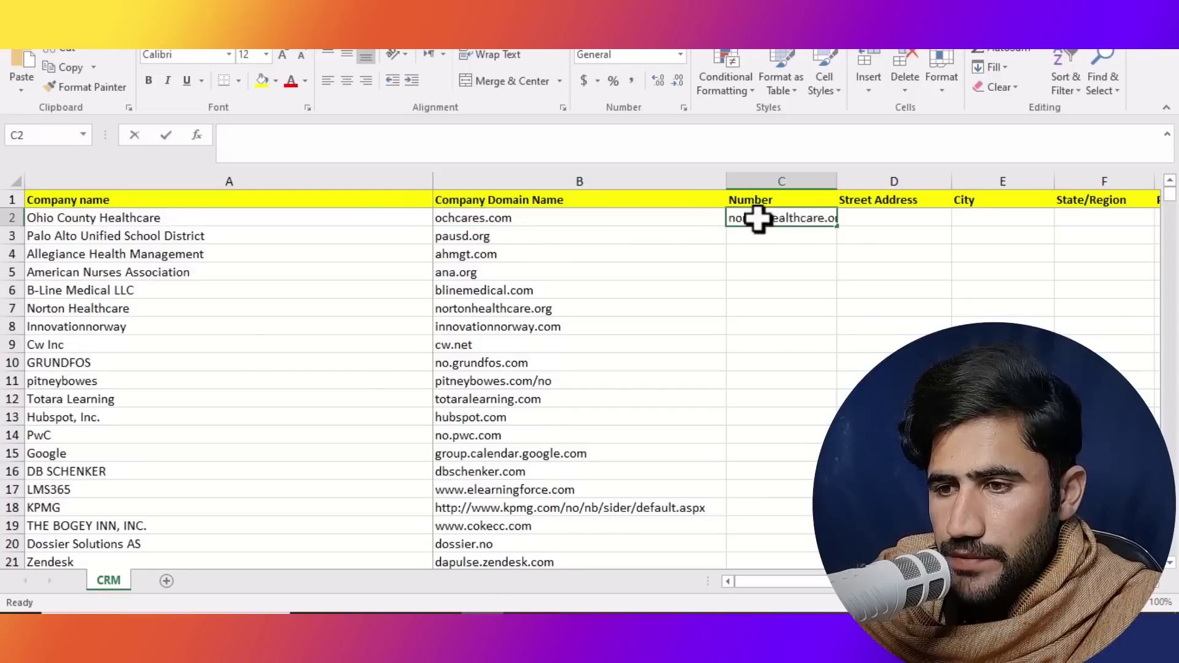
right_click(758, 219)
click(795, 301)
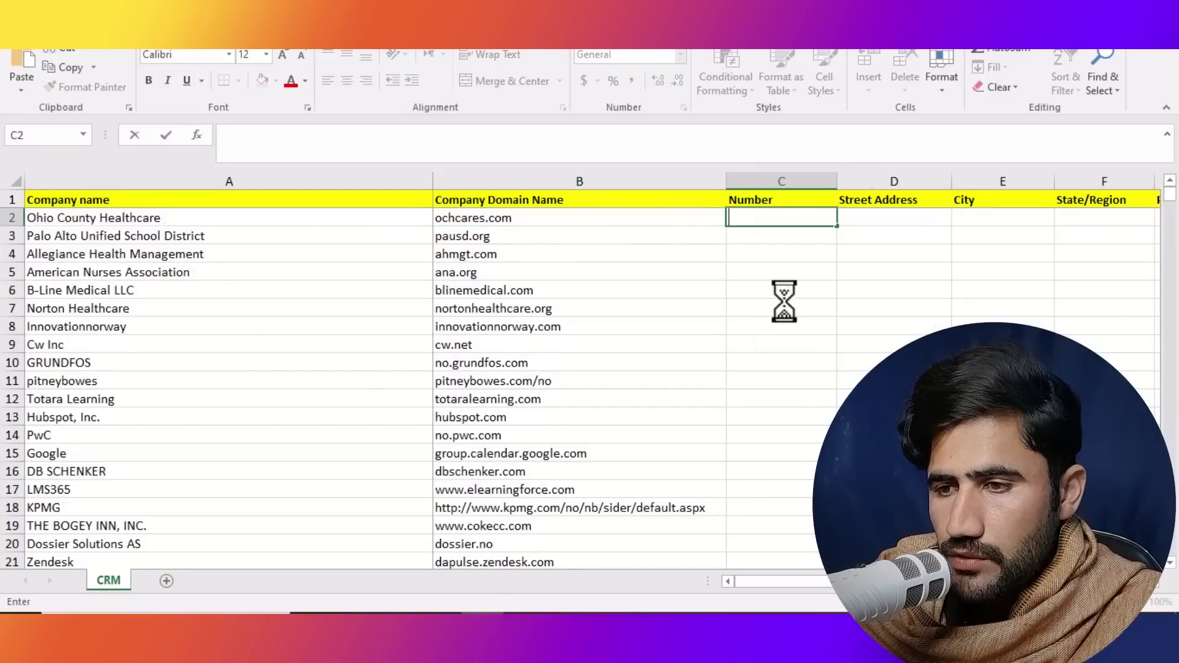
click(789, 293)
click(779, 329)
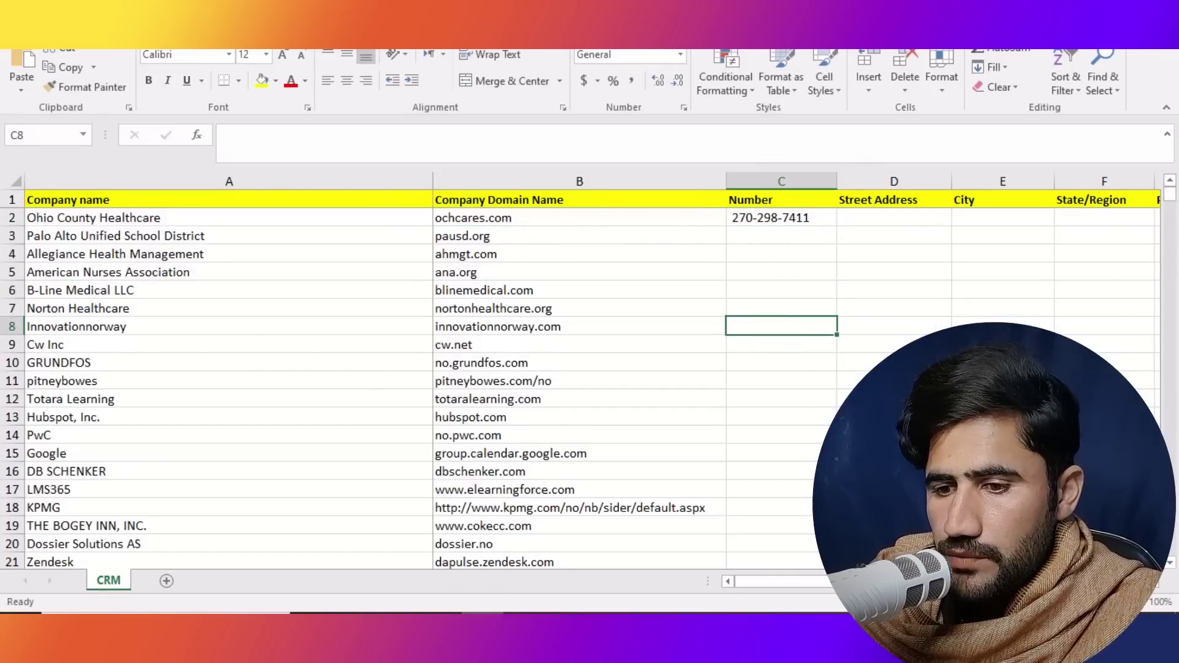
Copy the footer street address 'Ohio County Healthcare | 1211 Old Main Street' into cell D2.
key(alt+Tab)
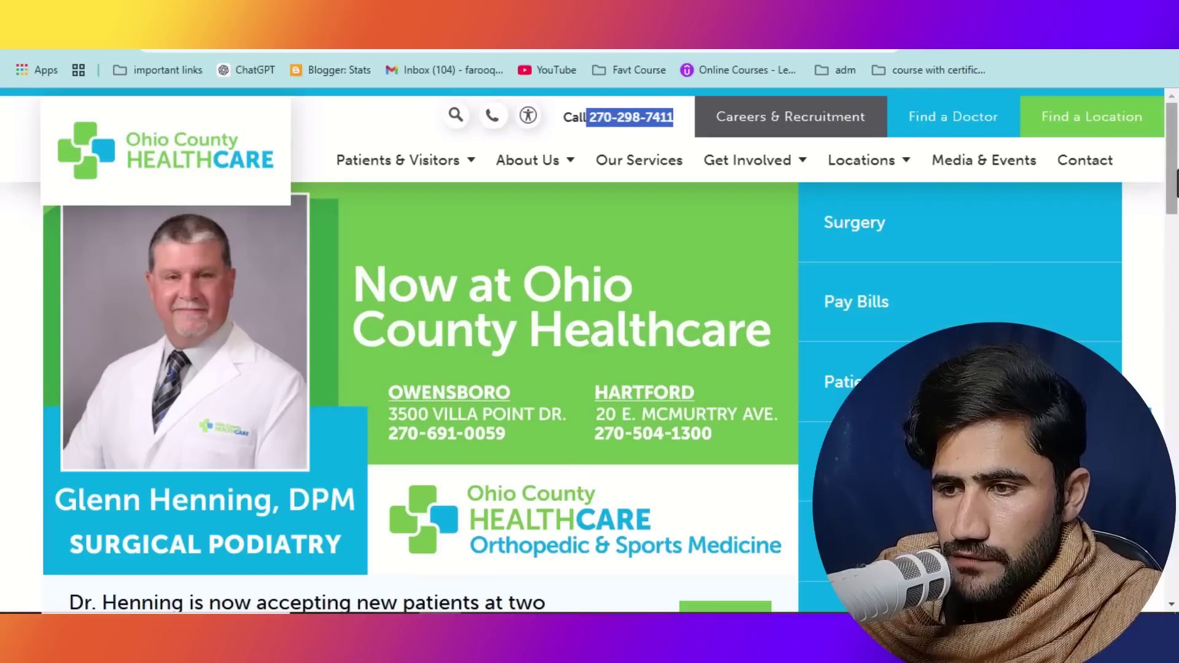
drag(1176, 184, 1177, 578)
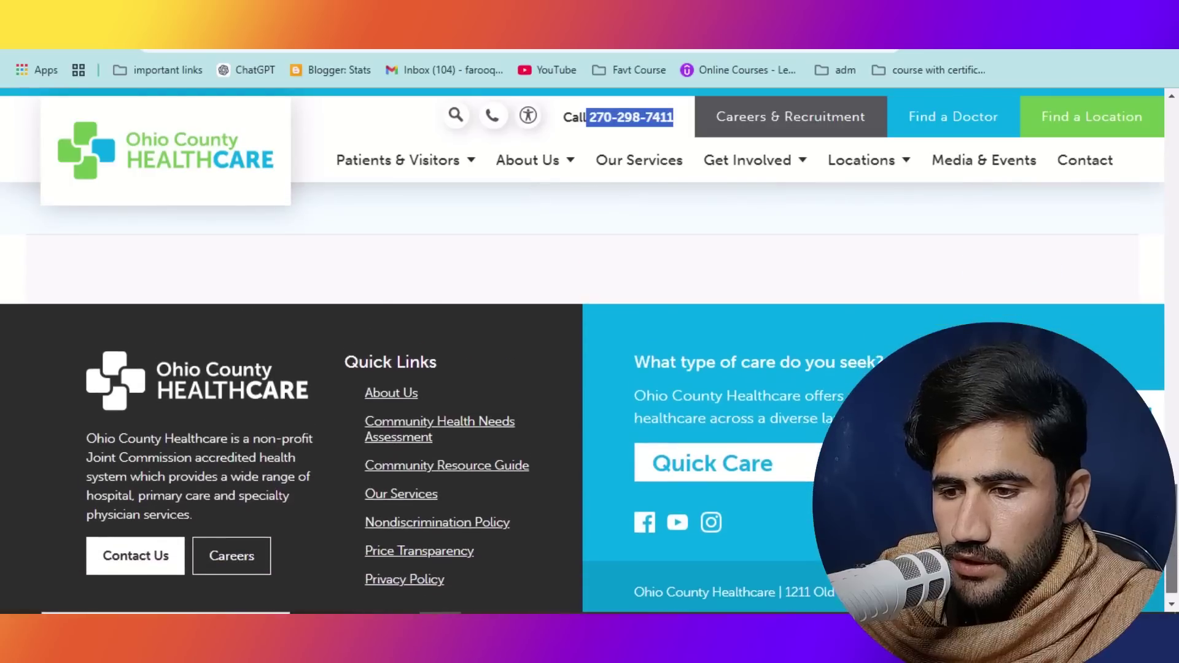
drag(634, 573, 890, 573)
right_click(890, 573)
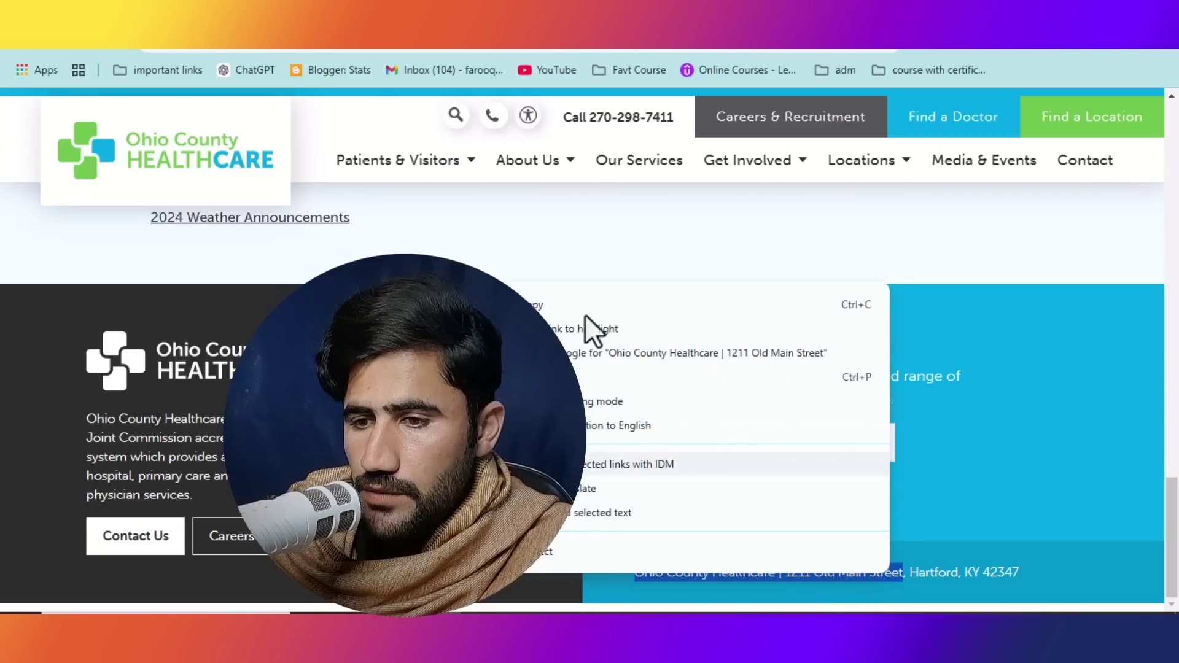
click(541, 305)
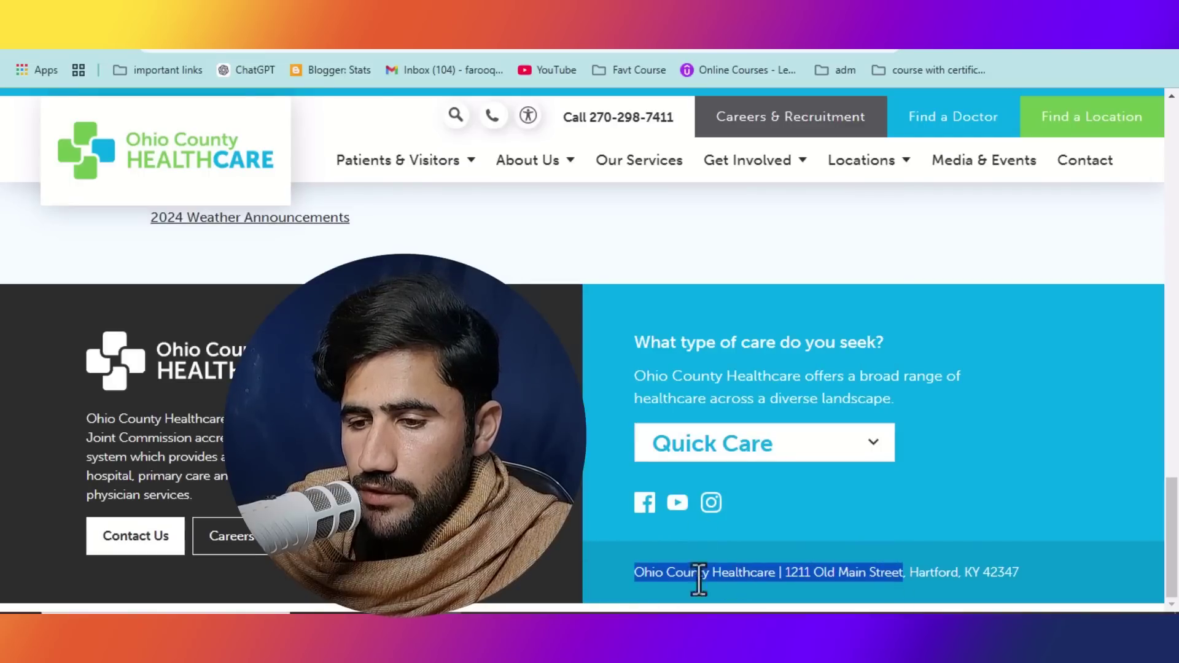
key(alt+Tab)
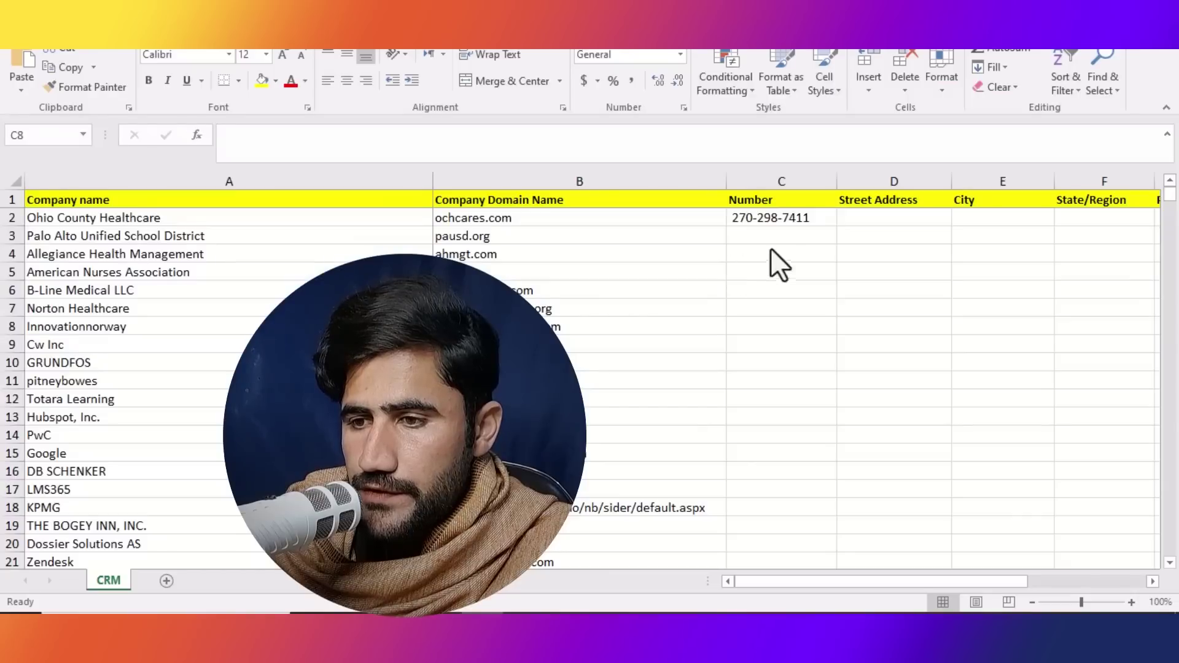
click(863, 221)
double_click(863, 221)
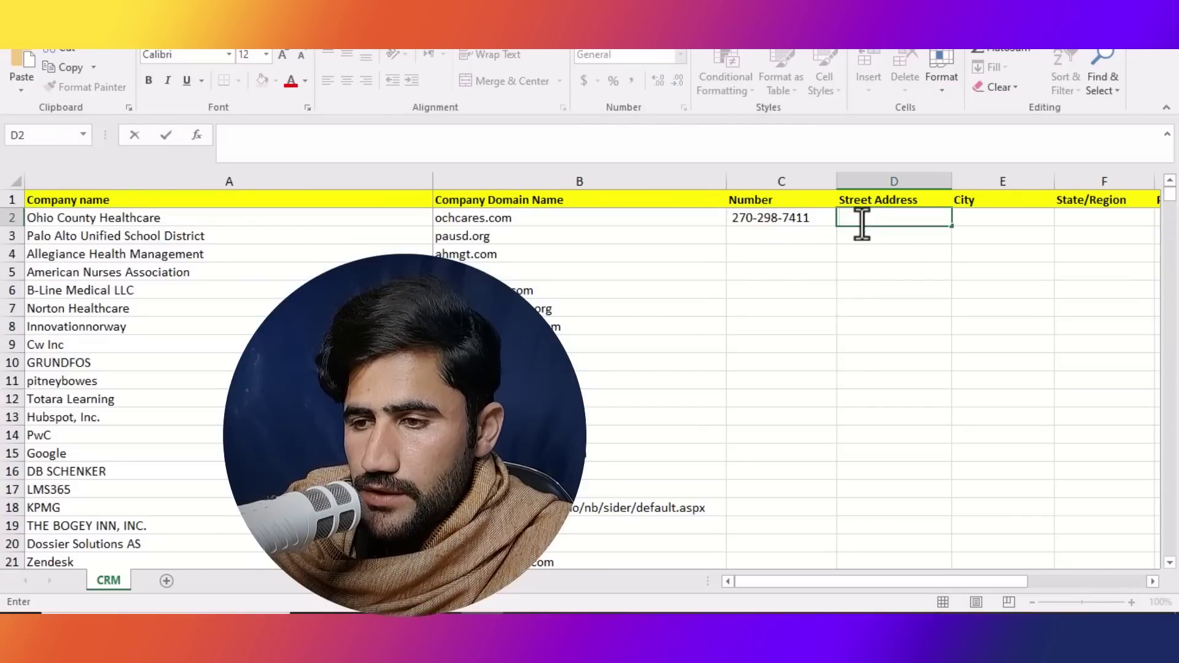
right_click(863, 222)
click(898, 298)
click(900, 325)
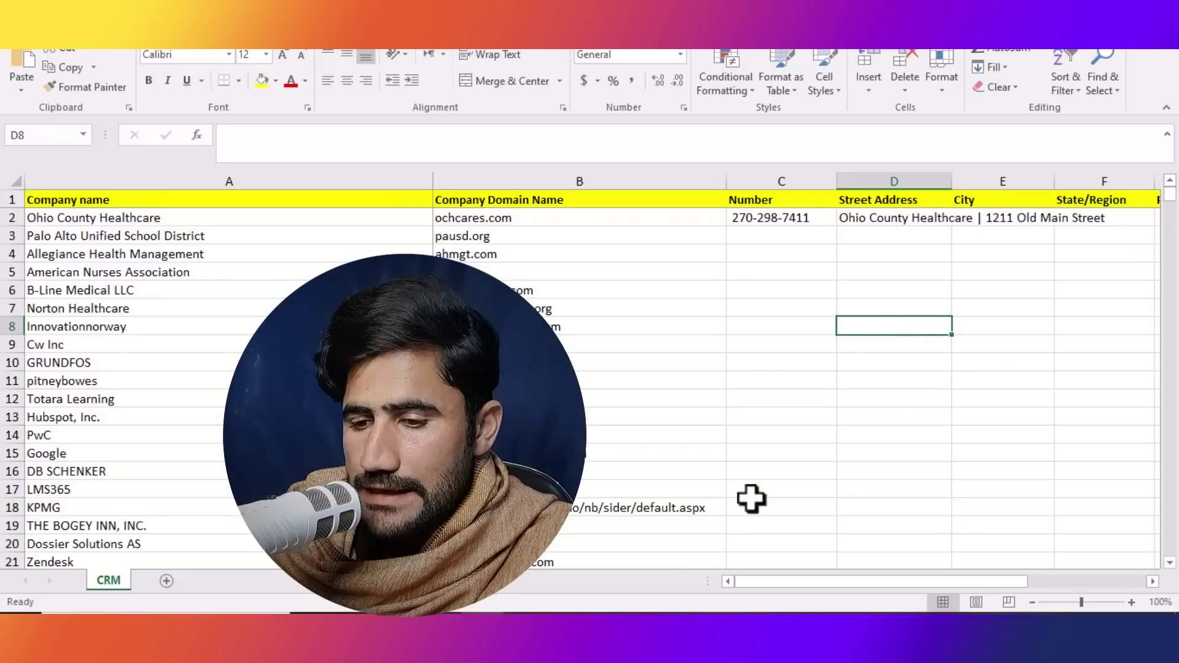
click(440, 623)
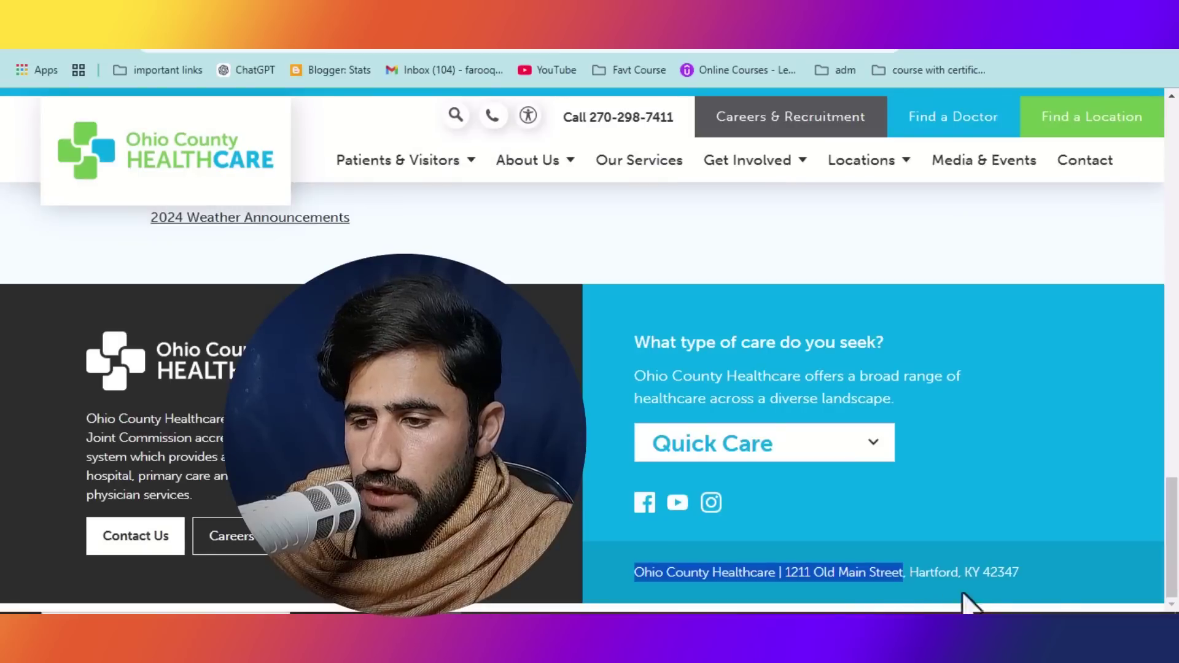
Copy the city Hartford from the site footer into cell E2.
click(958, 575)
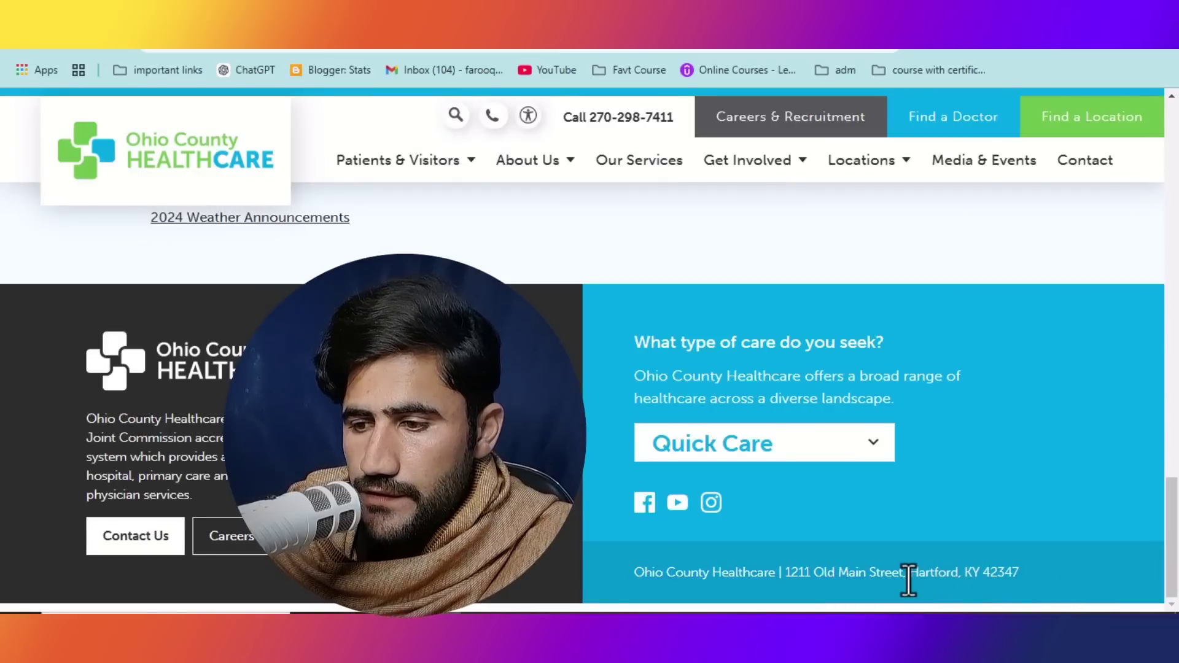
mouse_move(911, 575)
mouse_down()
mouse_move(959, 573)
mouse_move(925, 577)
mouse_up()
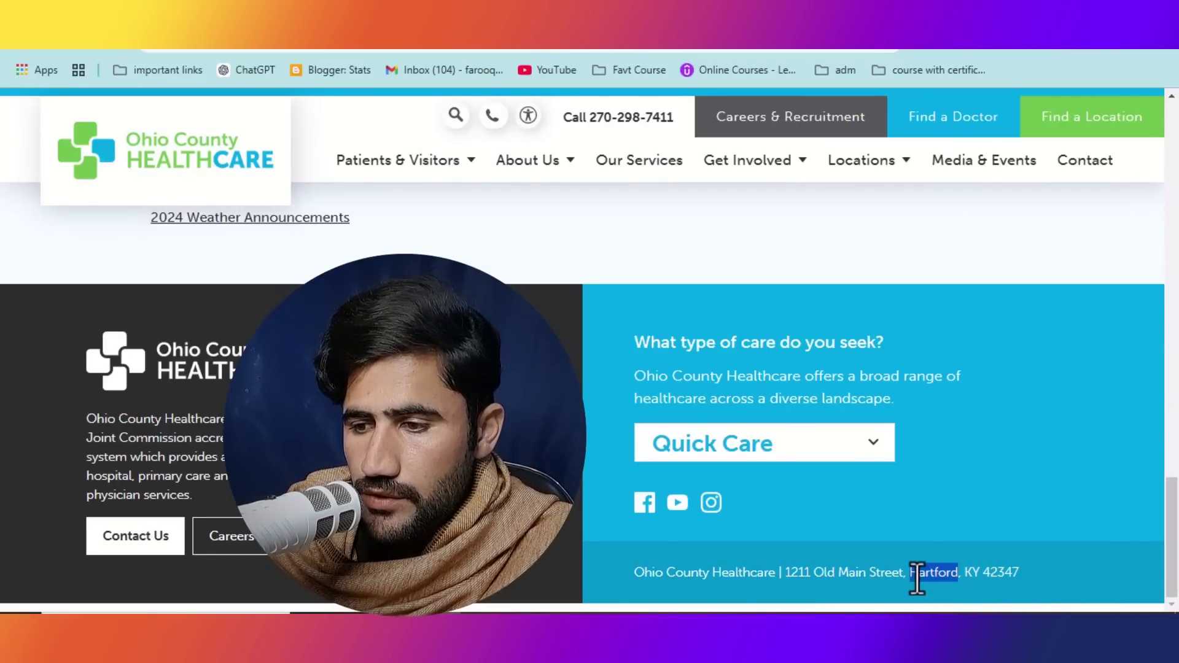
right_click(916, 578)
click(699, 292)
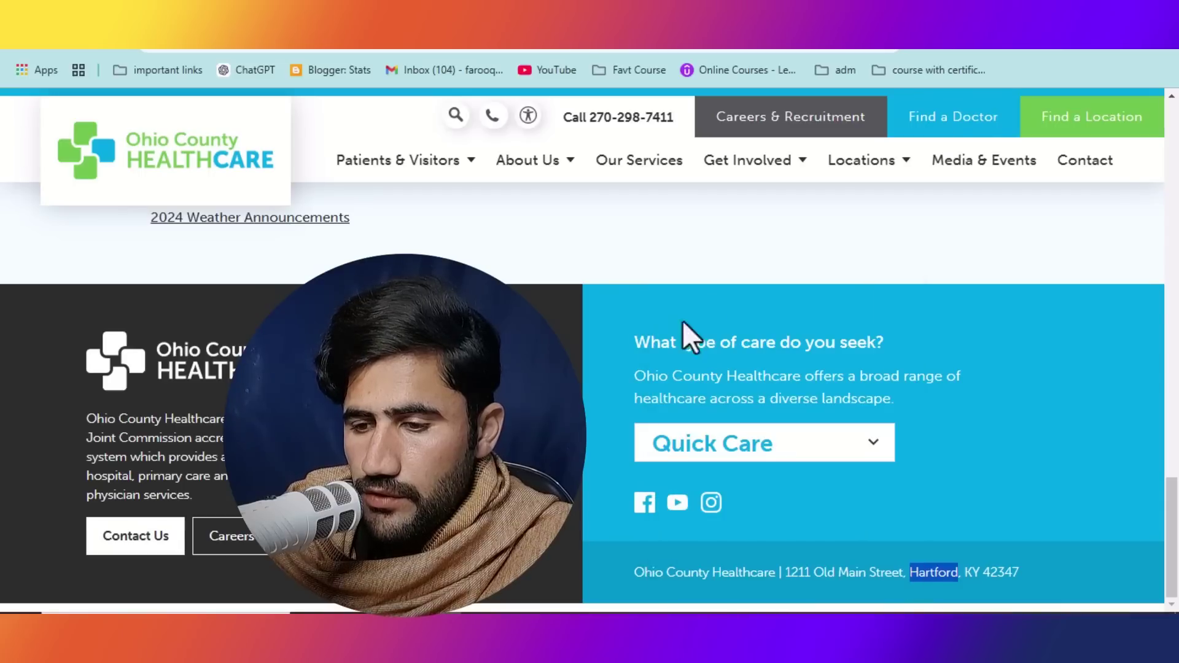
key(alt+Tab)
click(934, 326)
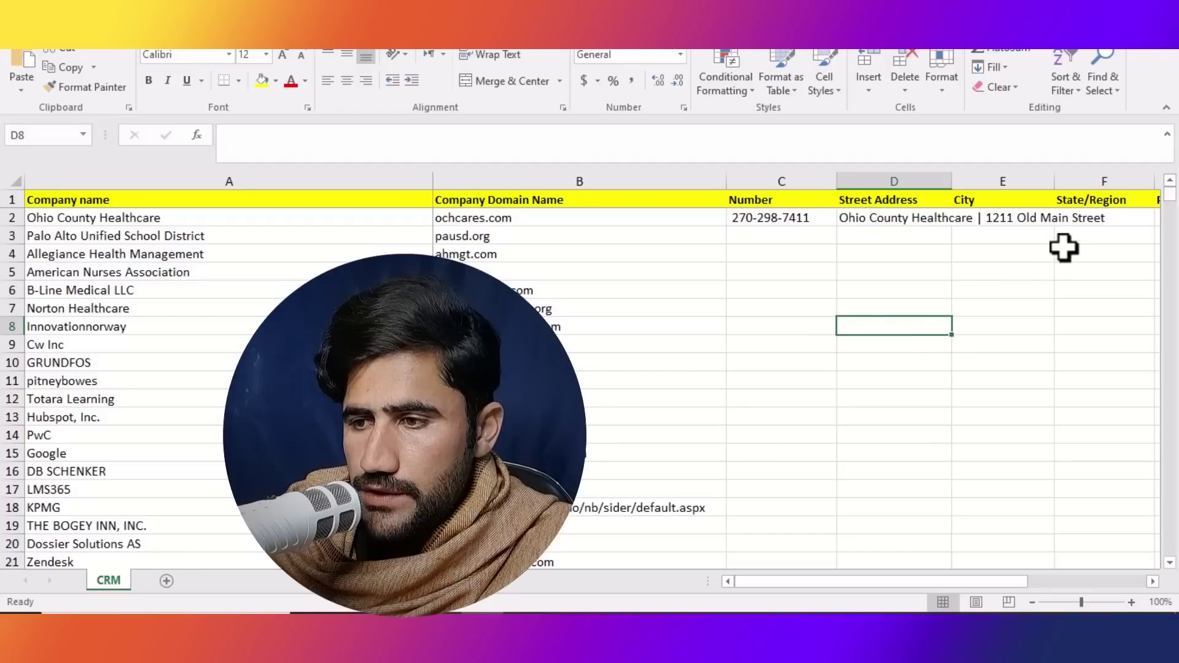
click(1003, 254)
double_click(965, 219)
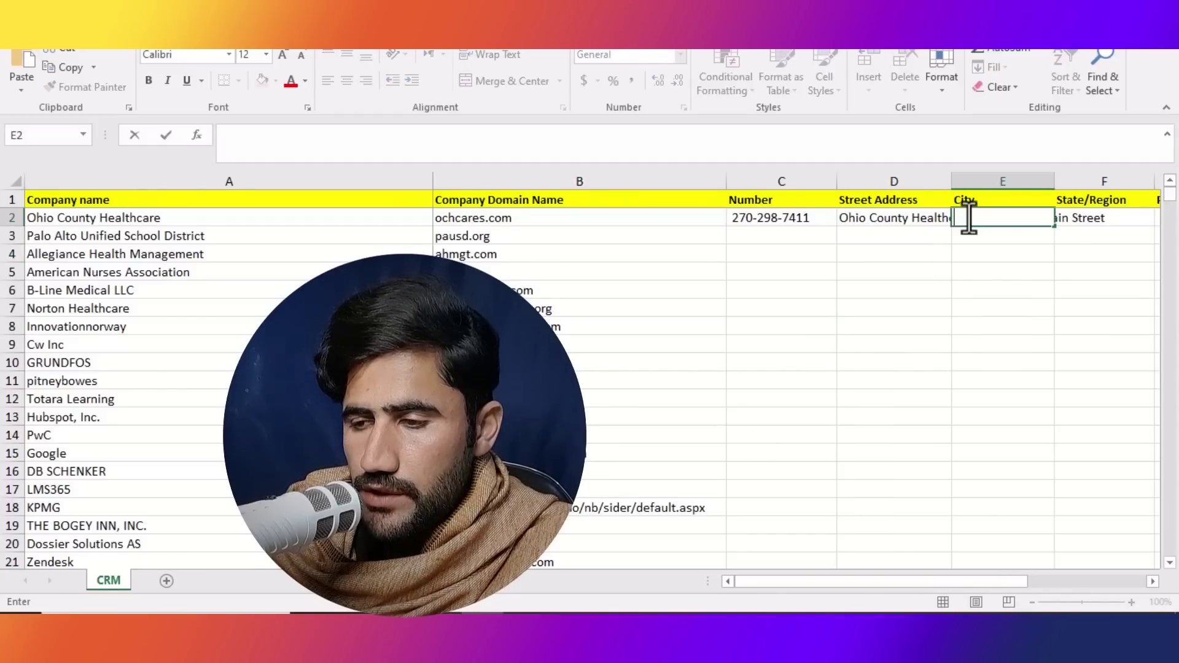
right_click(974, 218)
click(1006, 291)
click(1011, 304)
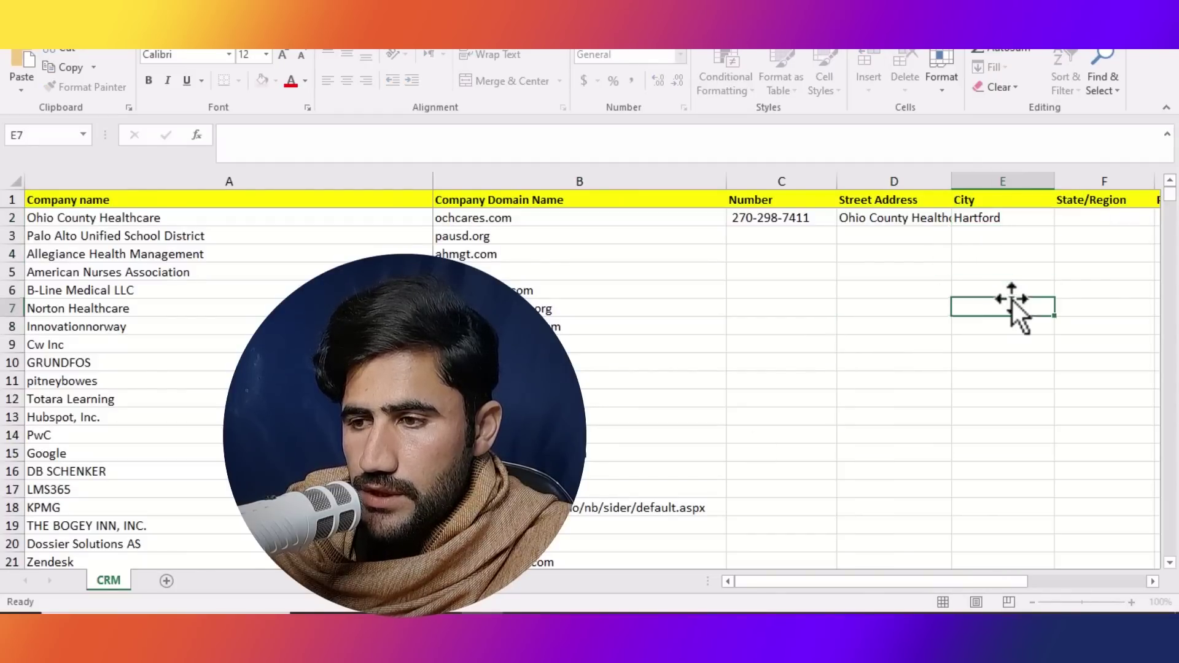
Copy the postal code 42347 from the footer address.
drag(792, 583, 867, 580)
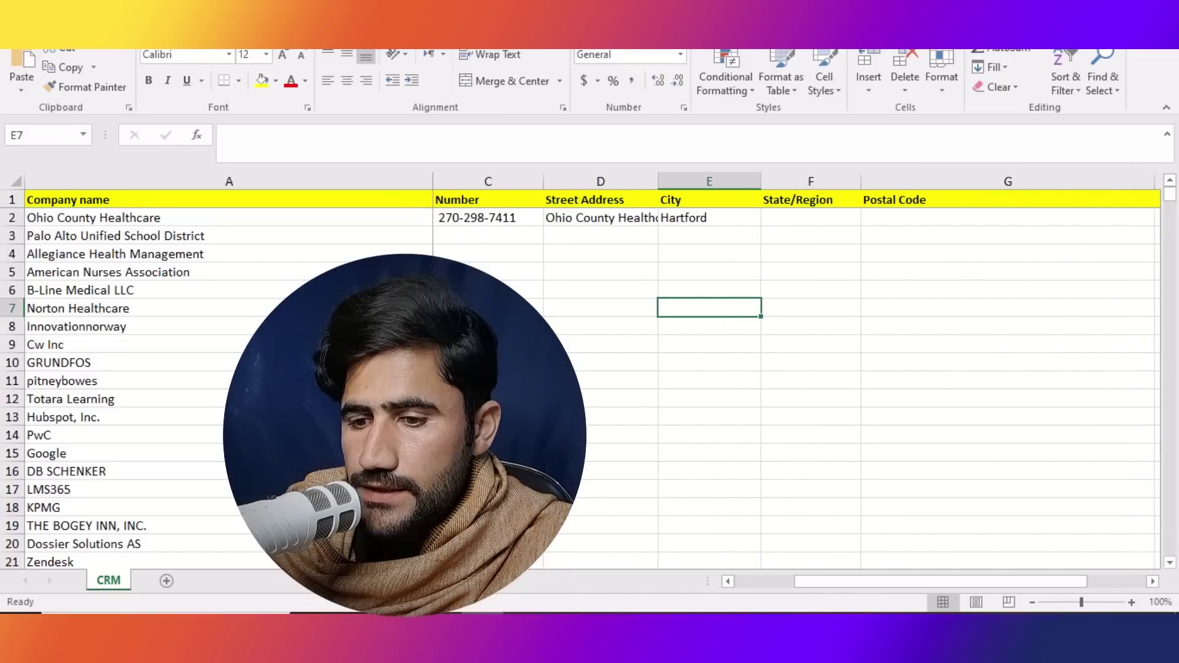
key(alt+Tab)
drag(1053, 574, 984, 575)
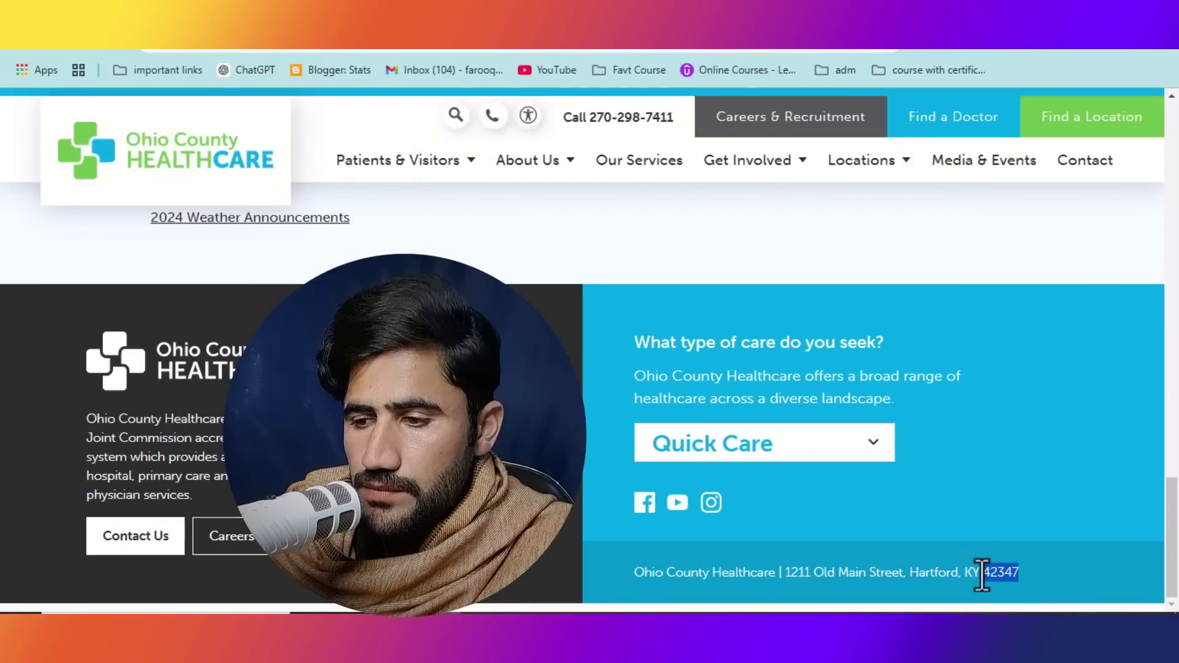
right_click(995, 574)
click(791, 273)
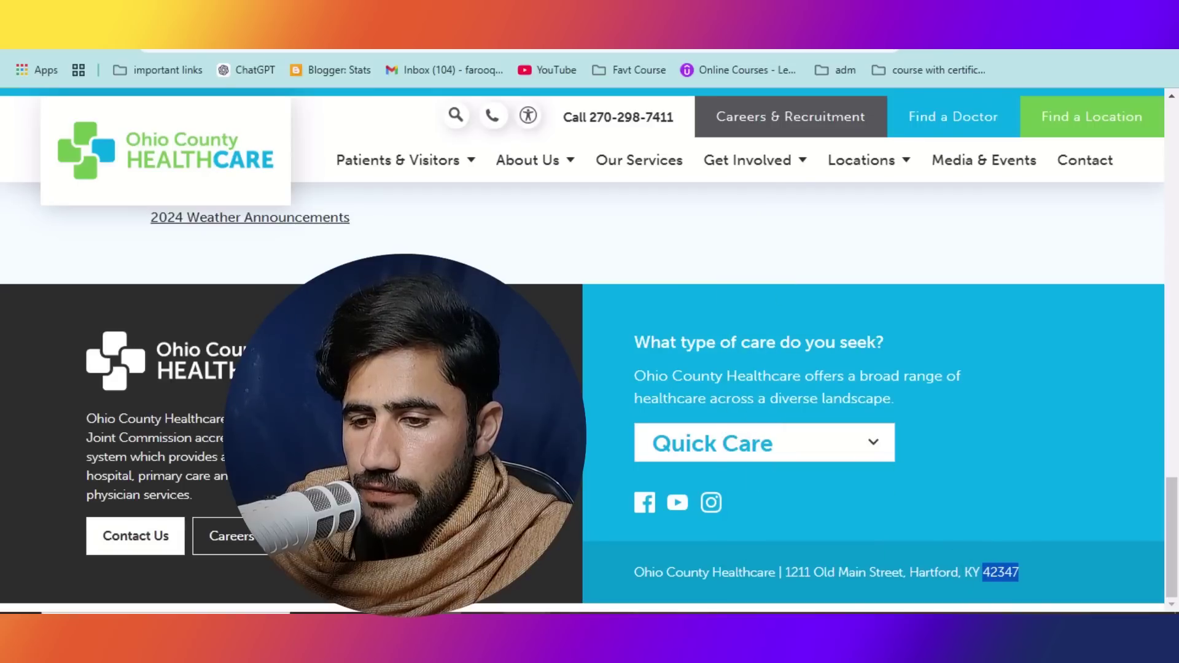
key(alt+Tab)
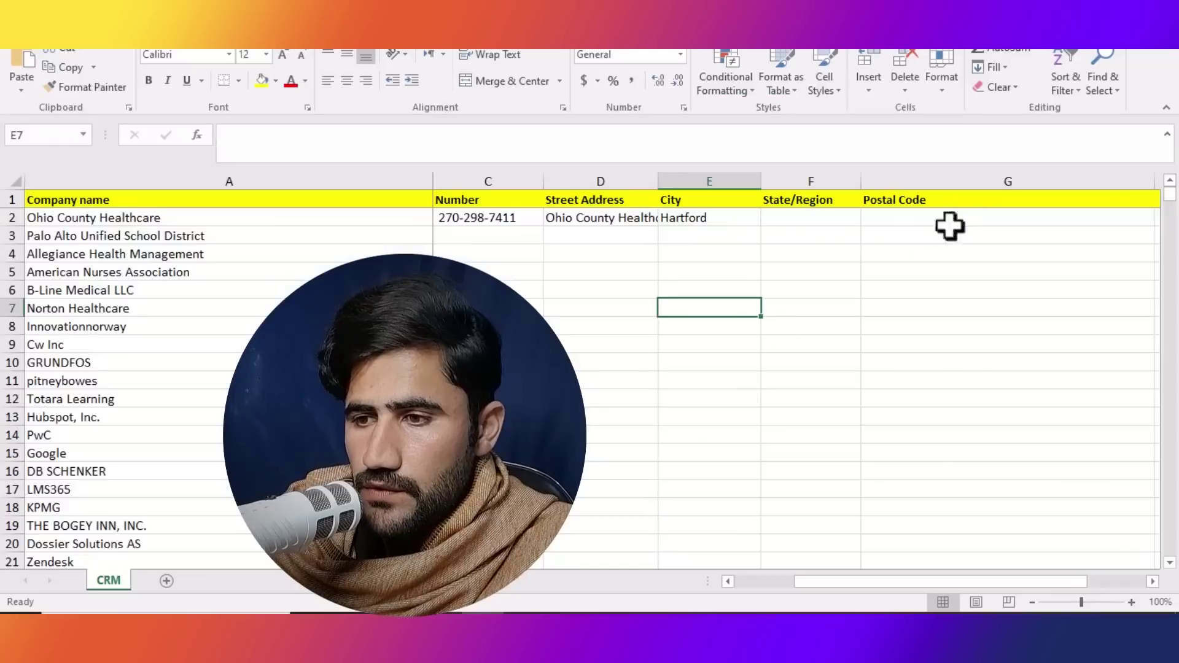
Enter KY in State/Region F2 and 42347 in Postal Code G2.
click(780, 219)
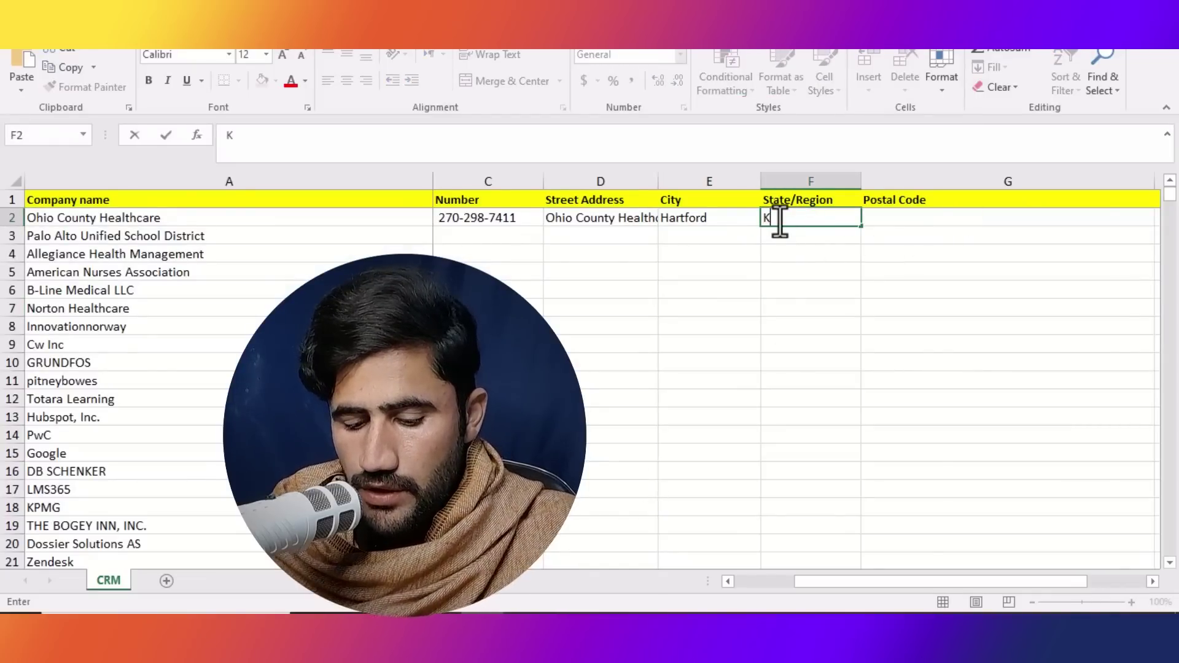
click(889, 218)
right_click(891, 214)
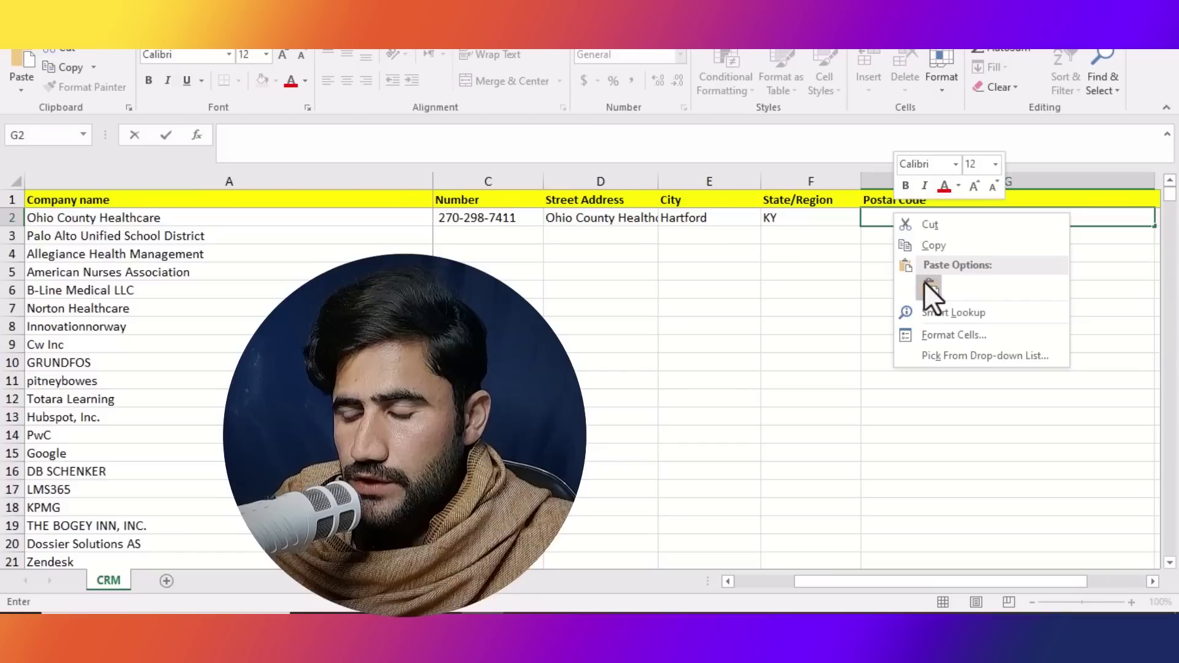
click(926, 282)
text(42347)
click(931, 325)
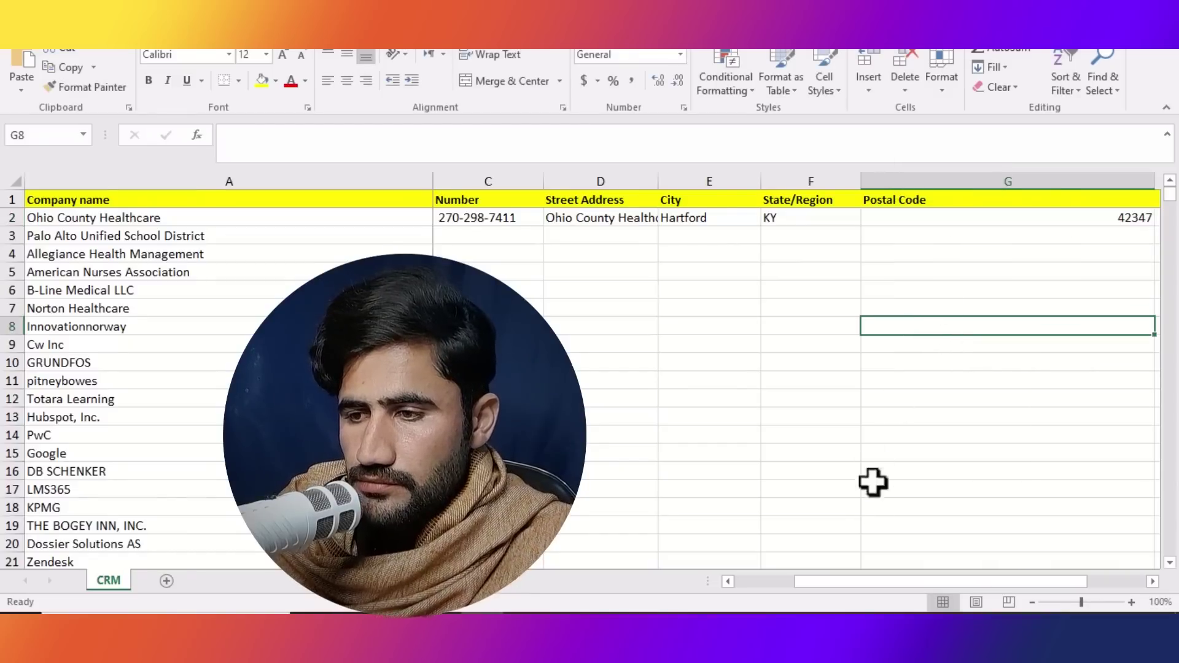
Narrow the Postal Code column by dragging its border left.
drag(1155, 180, 986, 210)
click(989, 214)
click(1038, 366)
drag(920, 583, 828, 584)
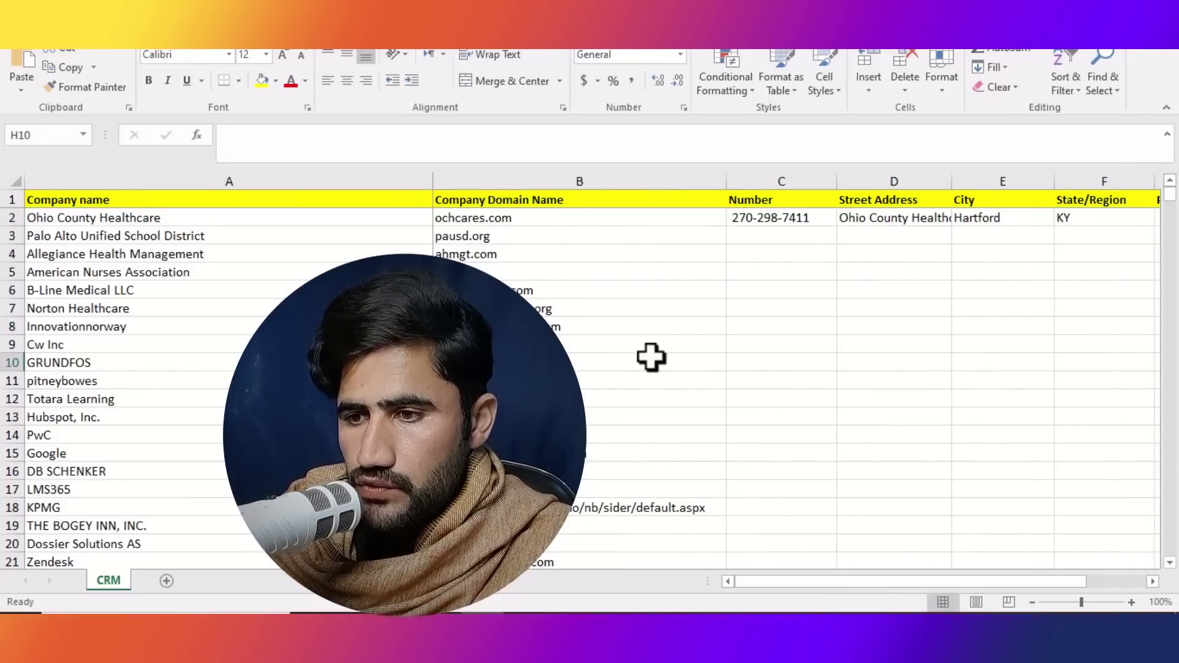
Copy the pausd.org domain from cell B3 and return to Chrome.
click(463, 237)
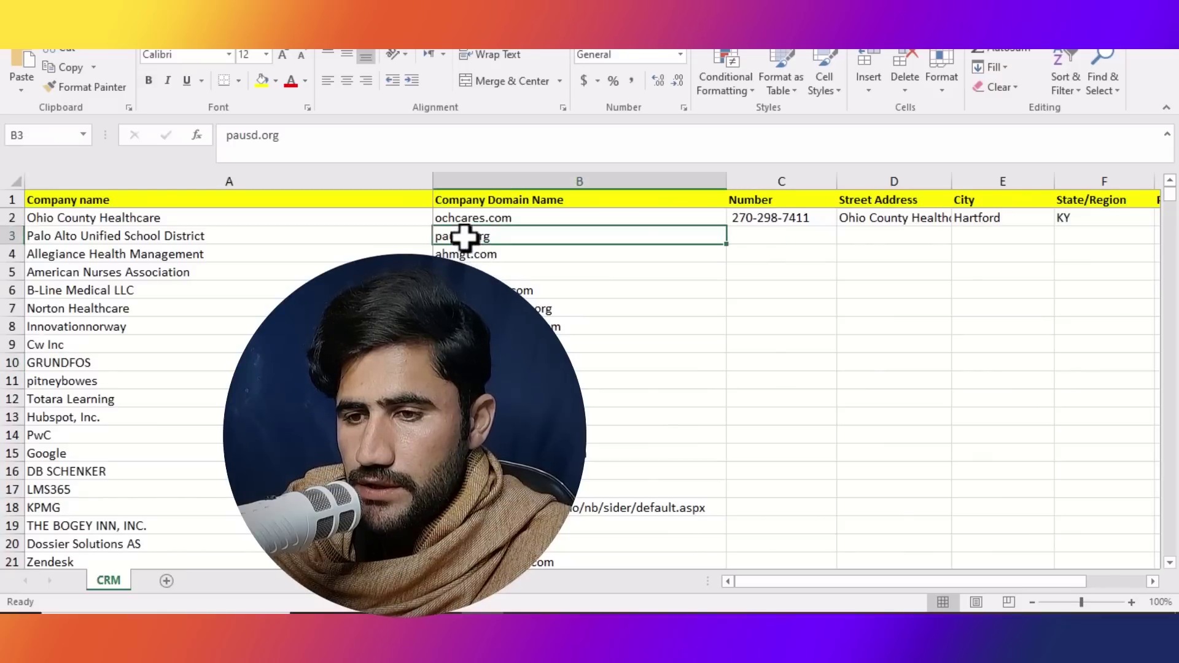
right_click(467, 238)
click(510, 269)
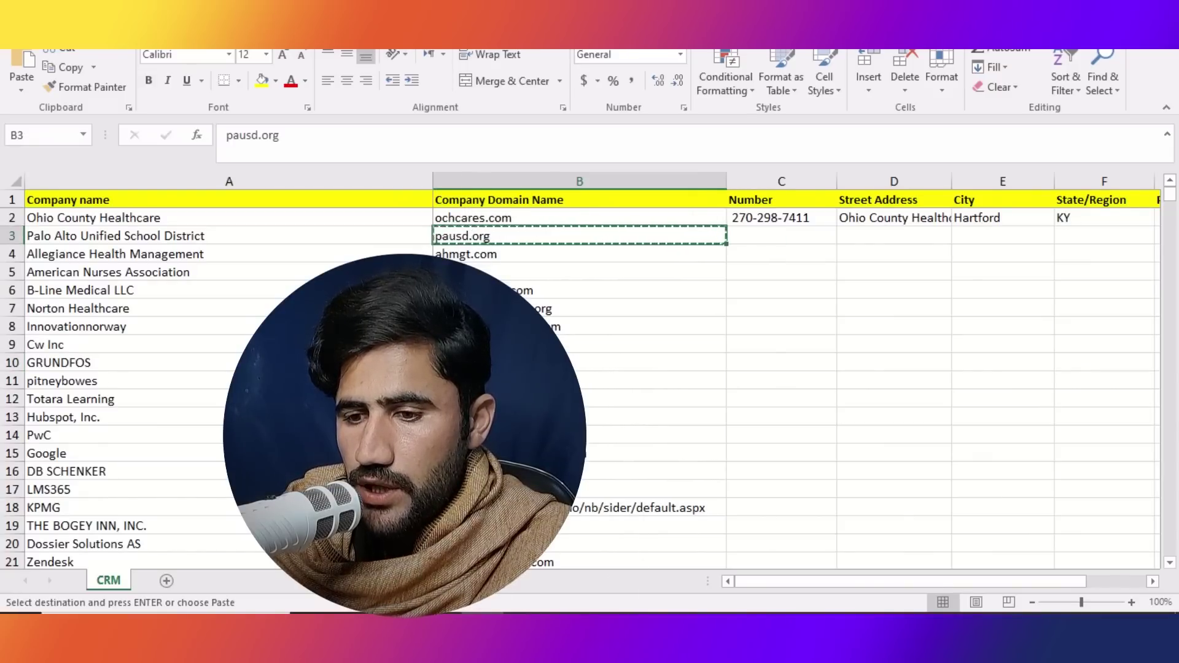
key(alt+Tab)
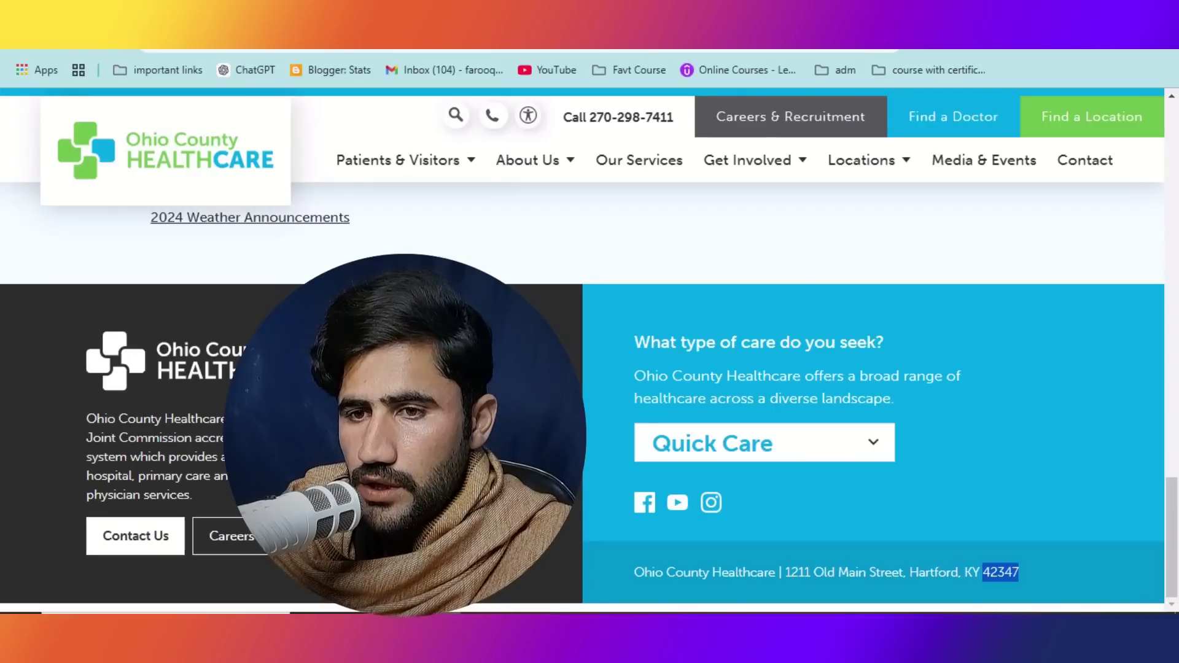
Open pausd.org in a new tab and scroll down to its footer.
key(ctrl+t)
right_click(252, 37)
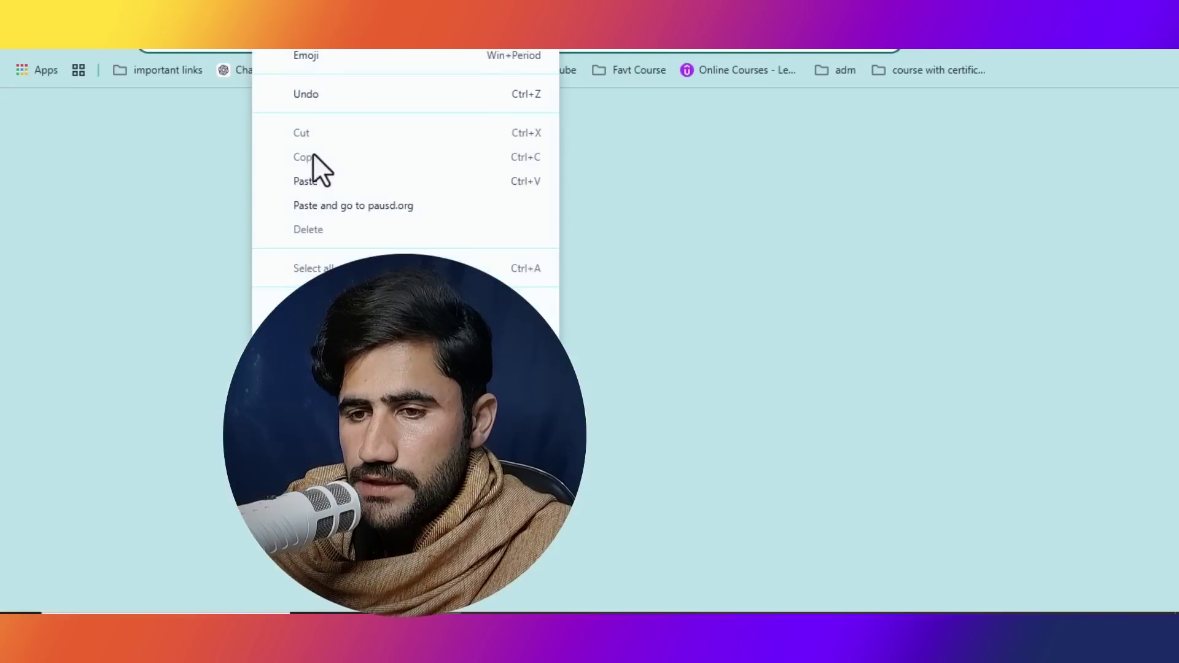
click(329, 204)
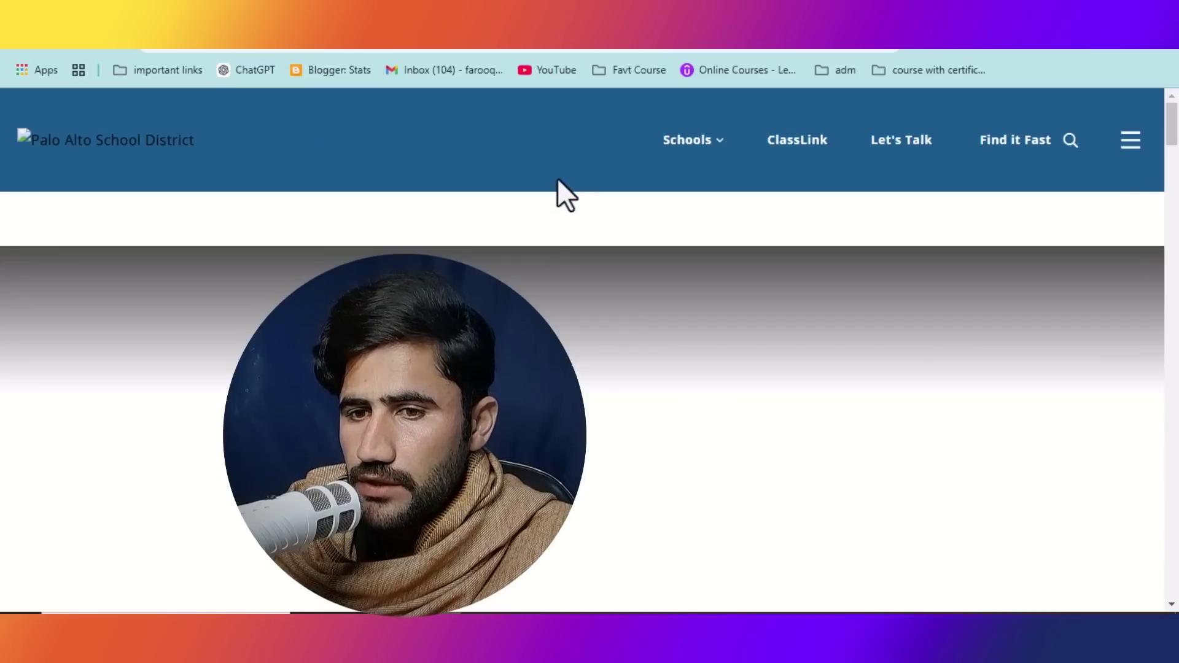
click(683, 140)
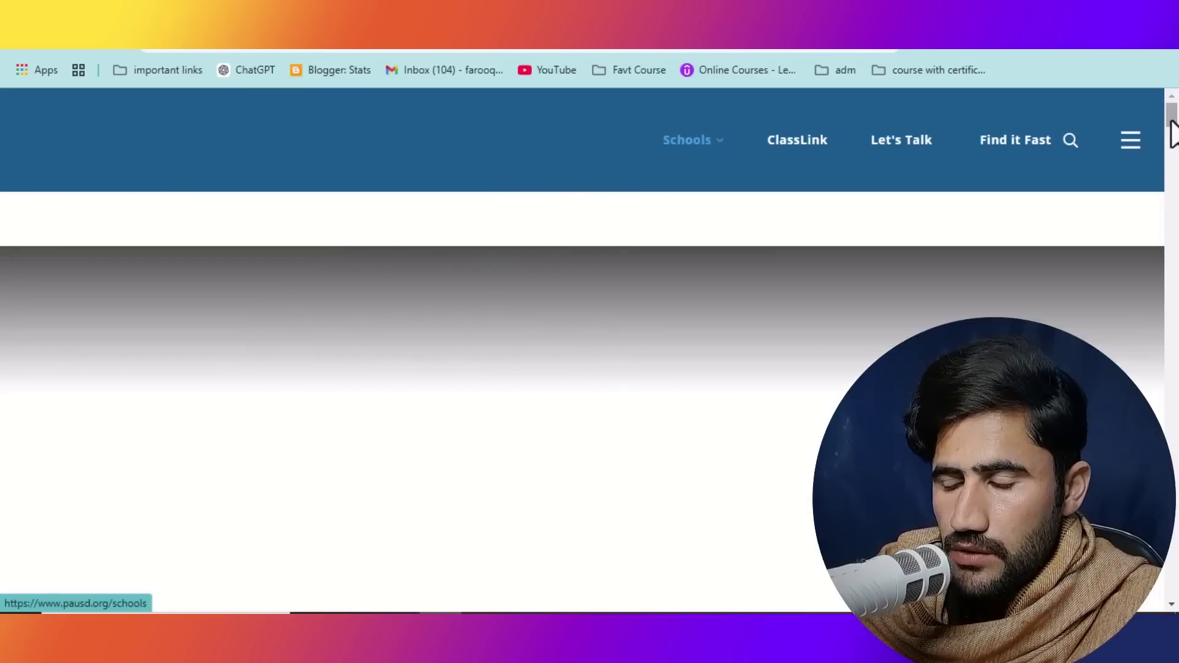
drag(1173, 126, 1175, 510)
drag(1176, 558, 1176, 586)
scroll(734, 444, down, 1)
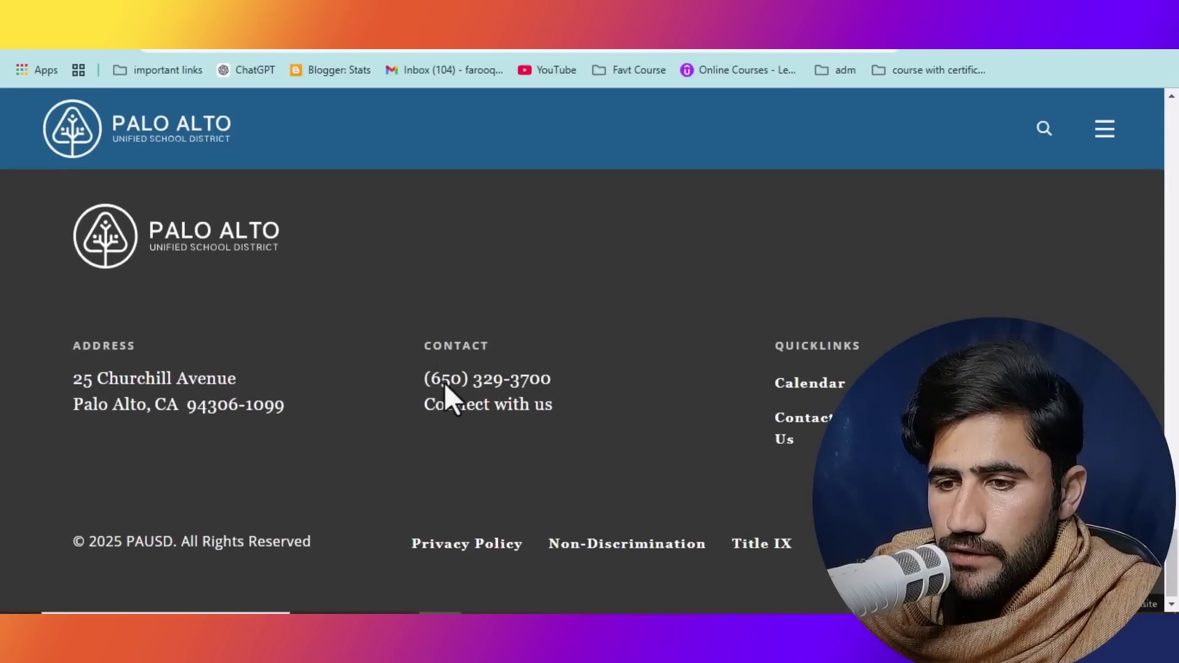
drag(550, 382, 419, 381)
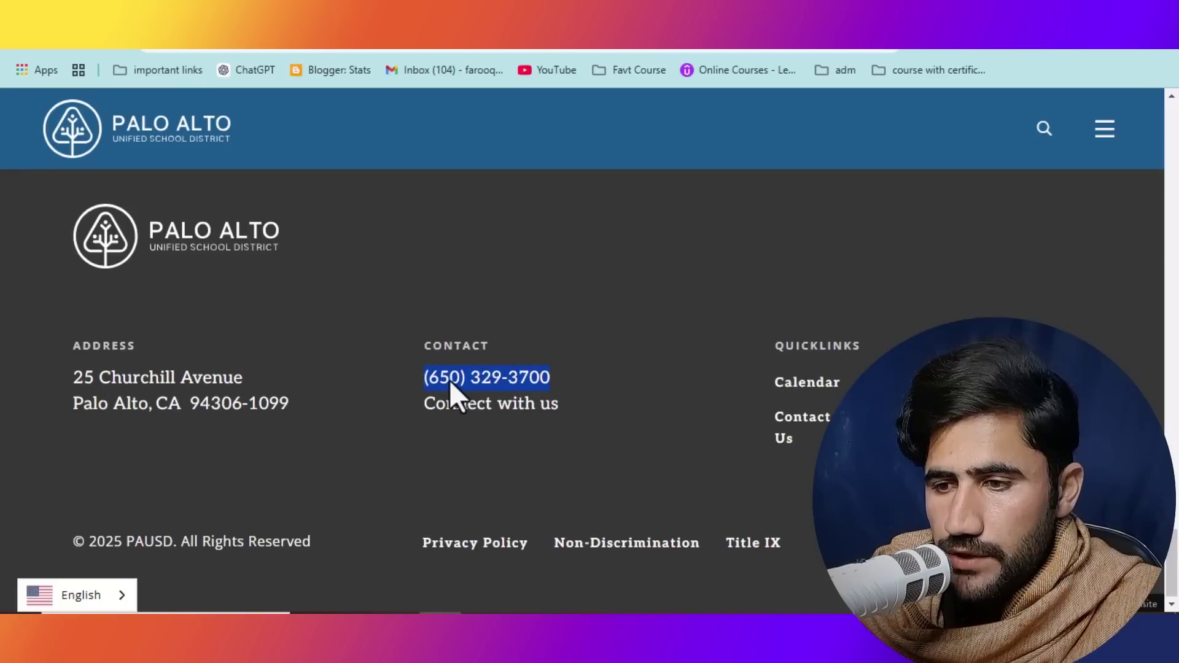
right_click(449, 380)
click(503, 111)
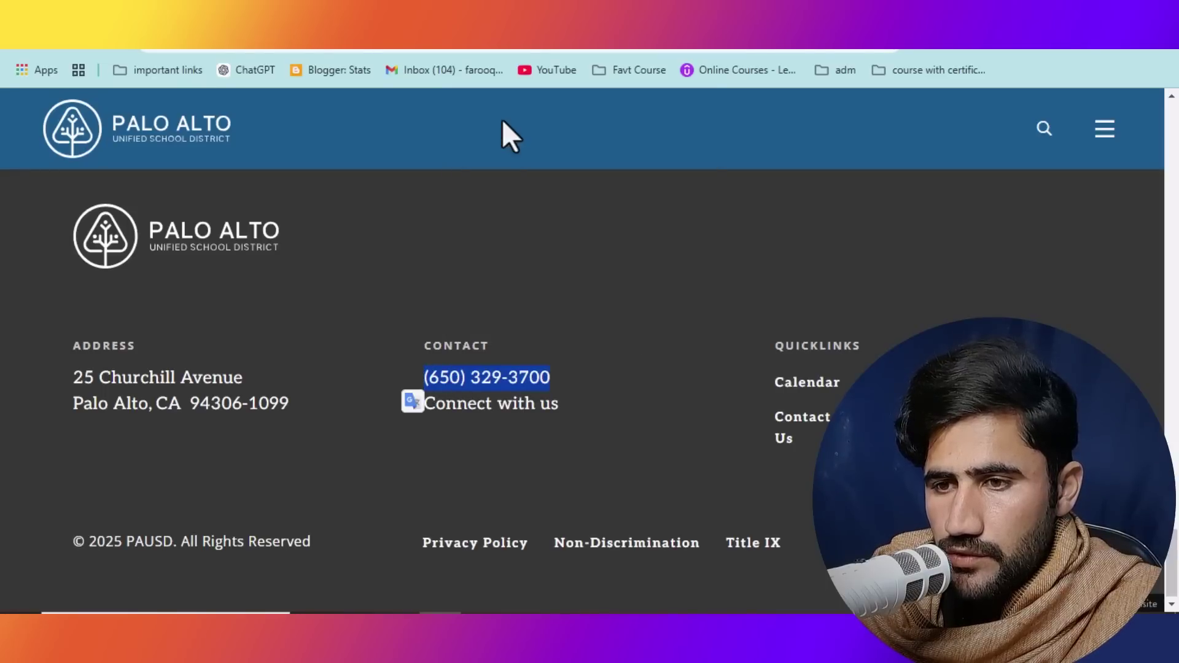
key(alt+Tab)
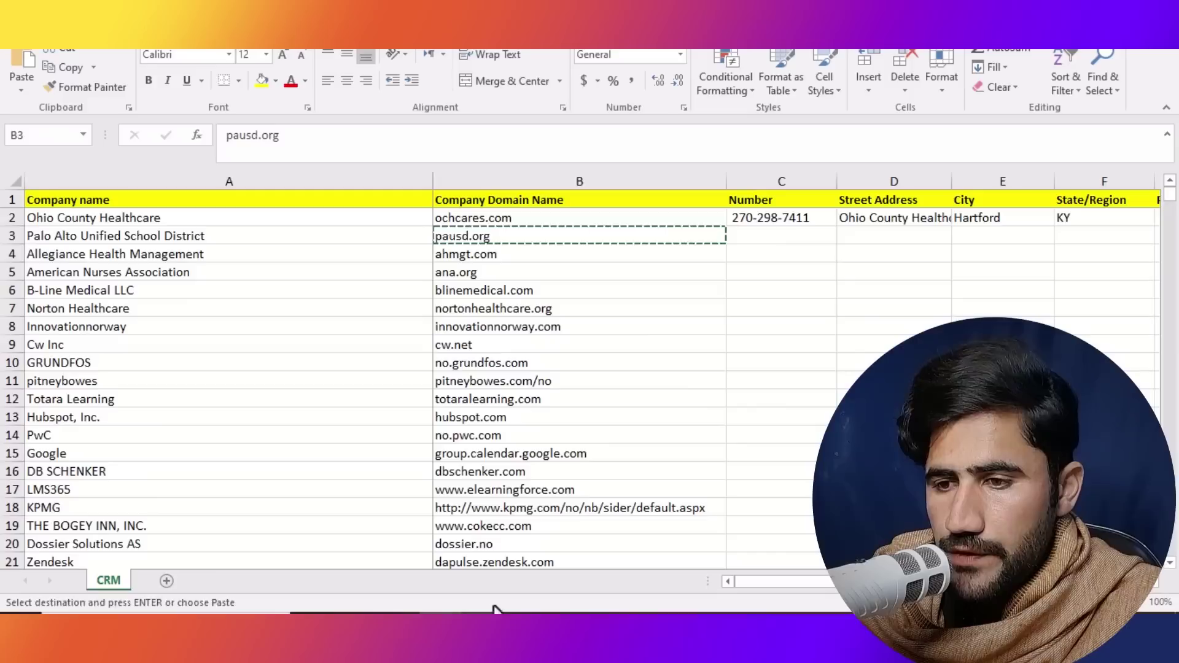
click(747, 239)
double_click(746, 239)
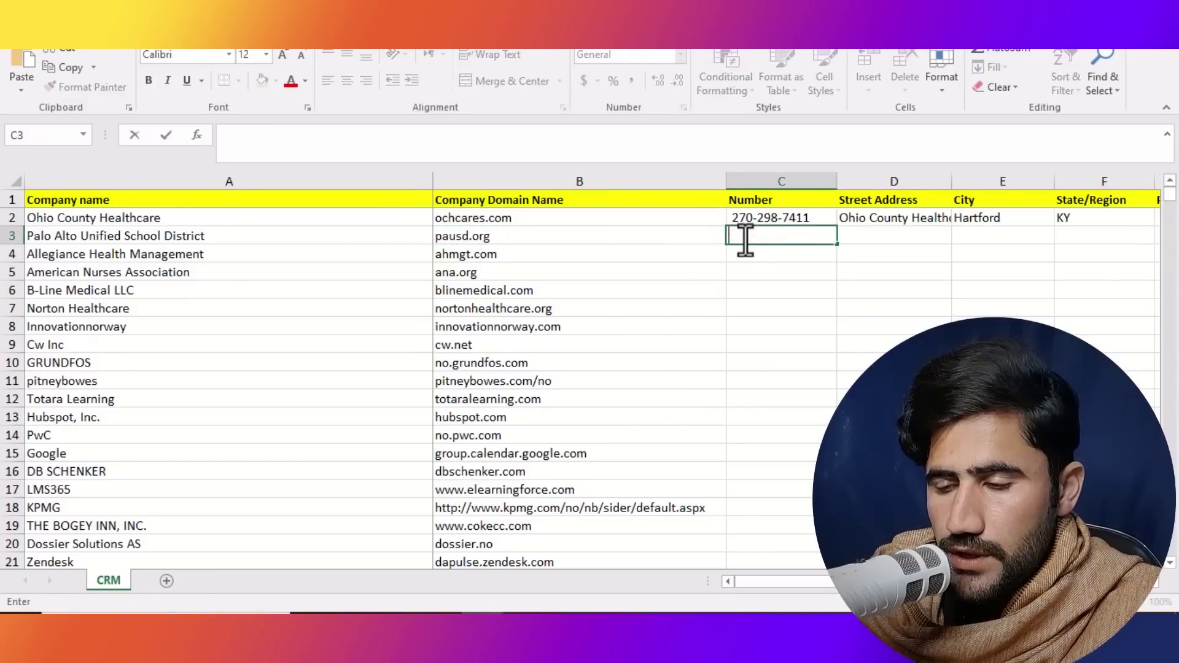
right_click(749, 240)
click(780, 316)
click(795, 342)
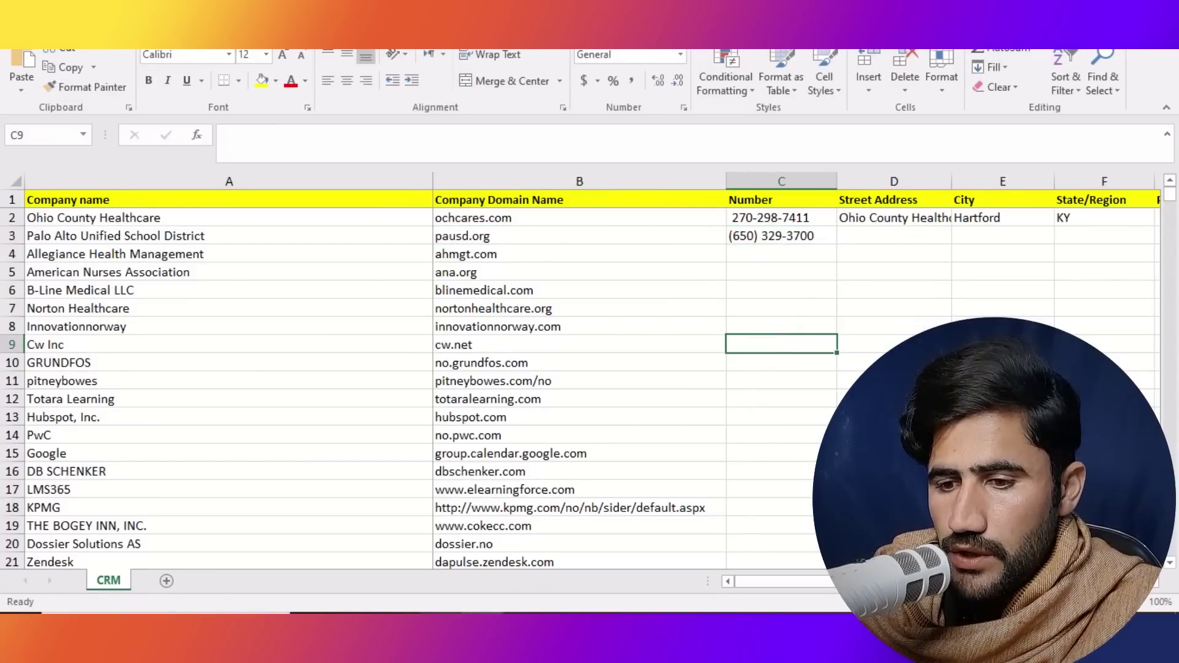
key(alt+Tab)
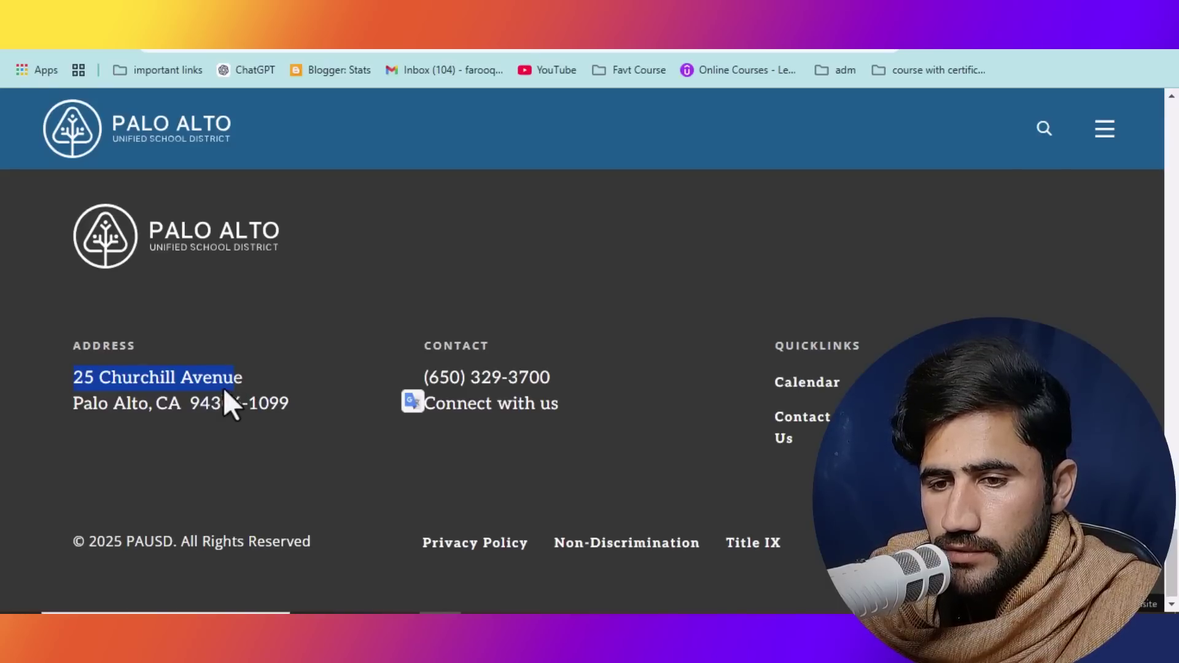
Copy the footer street address 25 Churchill Avenue into cell D3.
click(243, 379)
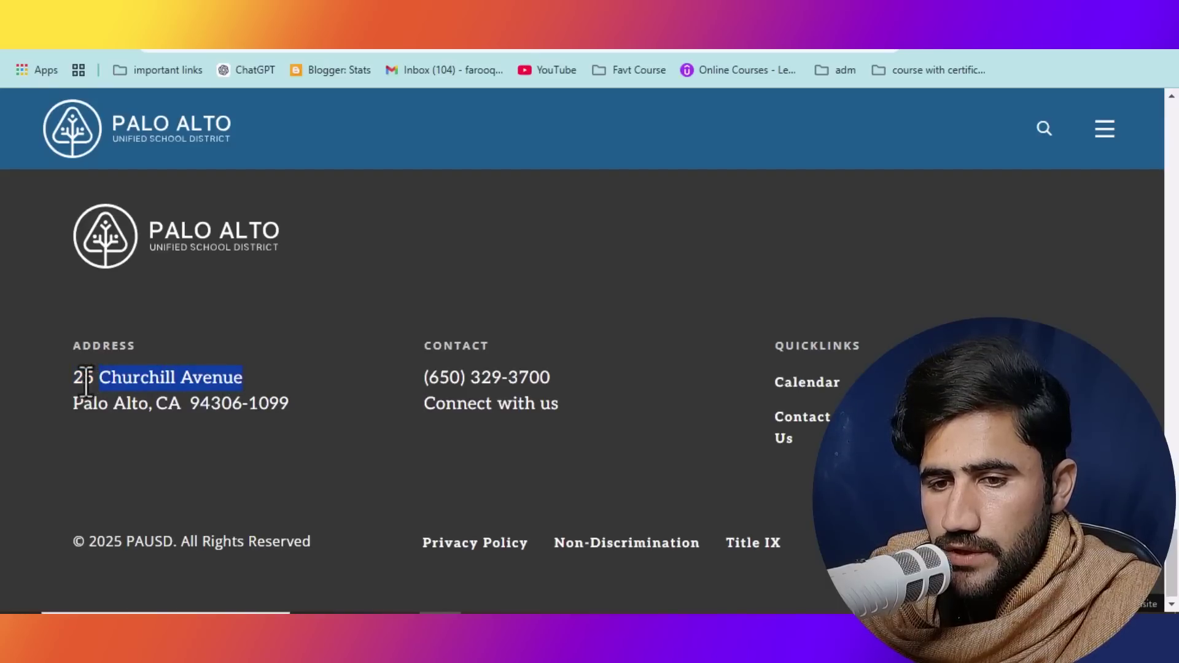
drag(68, 380, 62, 380)
key(ctrl+c)
right_click(106, 375)
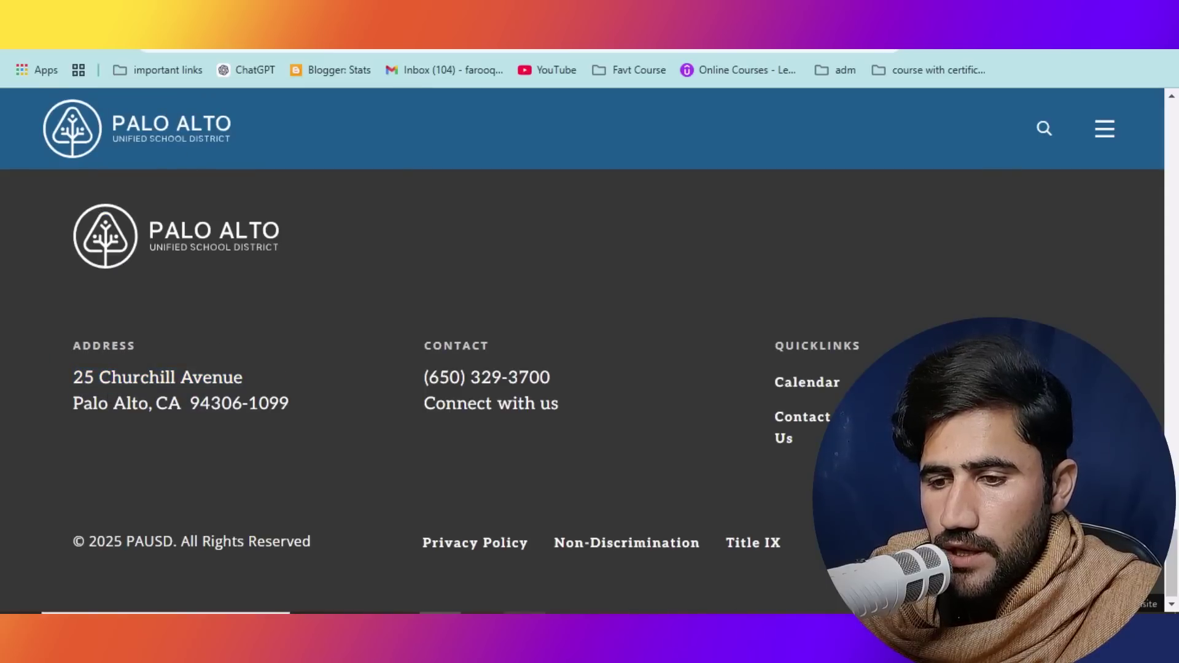
click(500, 608)
click(860, 240)
double_click(860, 240)
right_click(859, 242)
click(891, 315)
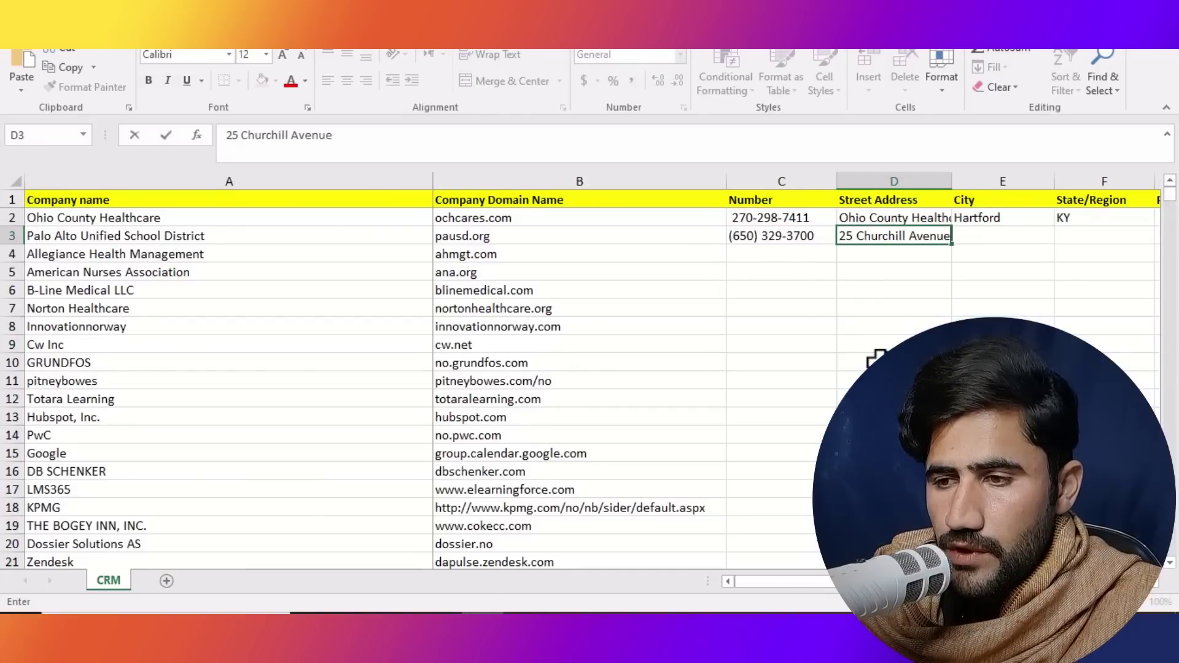
click(877, 352)
Copy the city name Palo Alto from the district's footer.
click(398, 607)
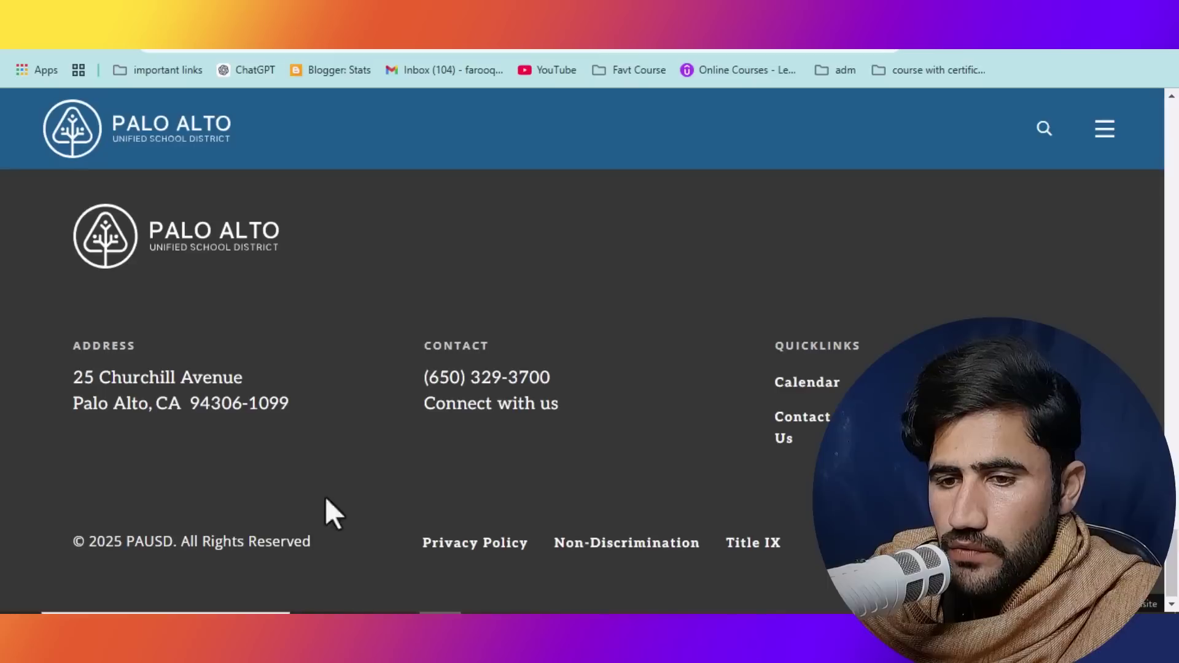
drag(74, 404, 148, 405)
right_click(146, 387)
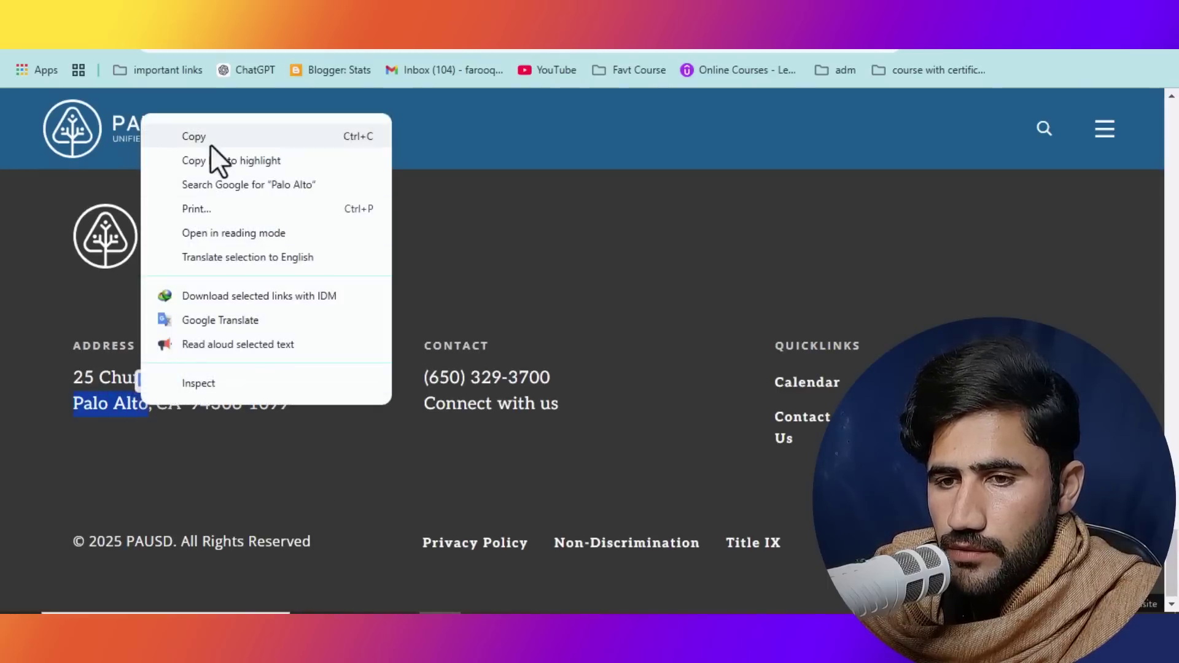
click(252, 136)
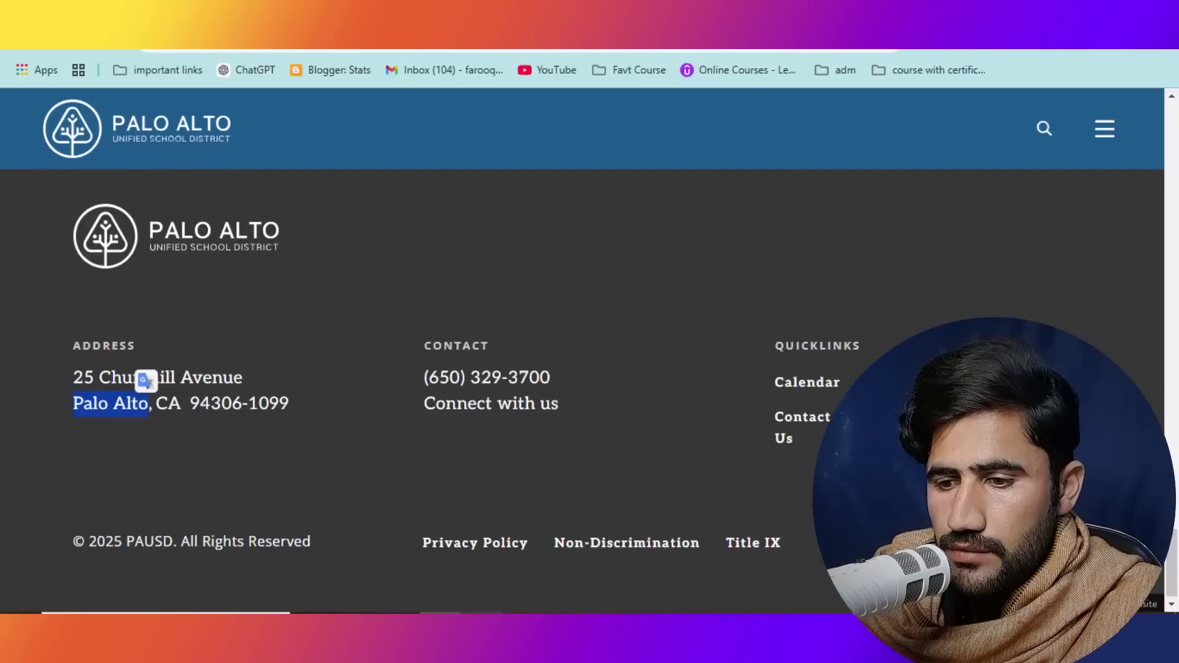
key(alt+Tab)
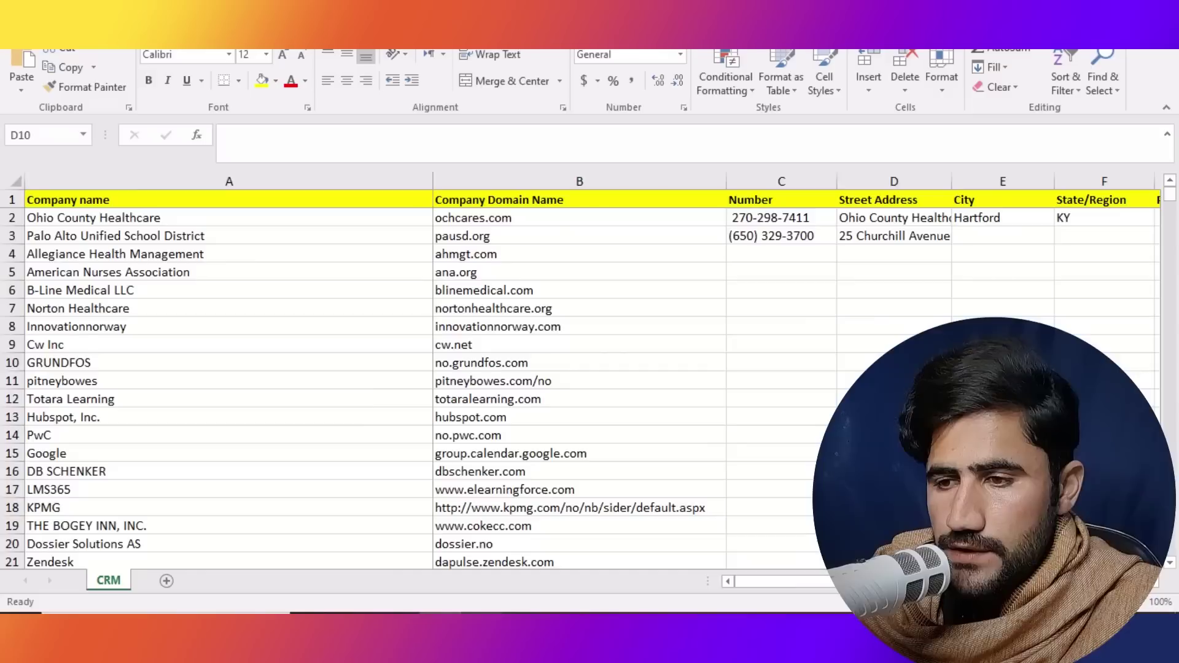
Paste Palo Alto into City cell E3.
click(978, 234)
double_click(978, 232)
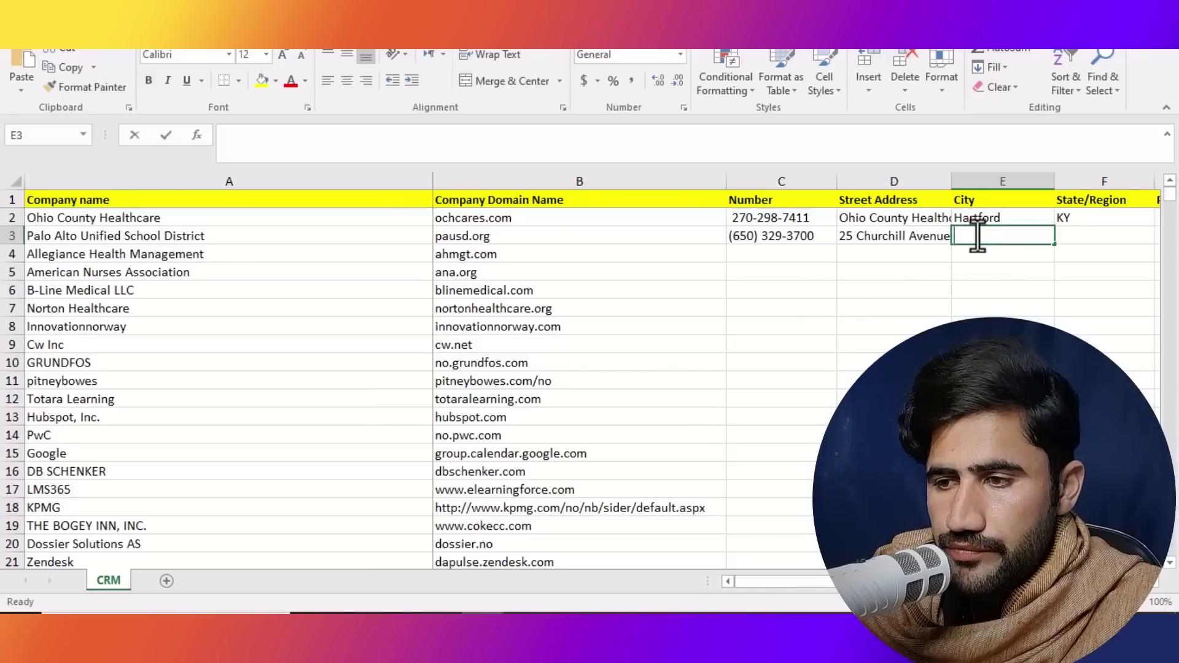
right_click(976, 234)
click(1016, 310)
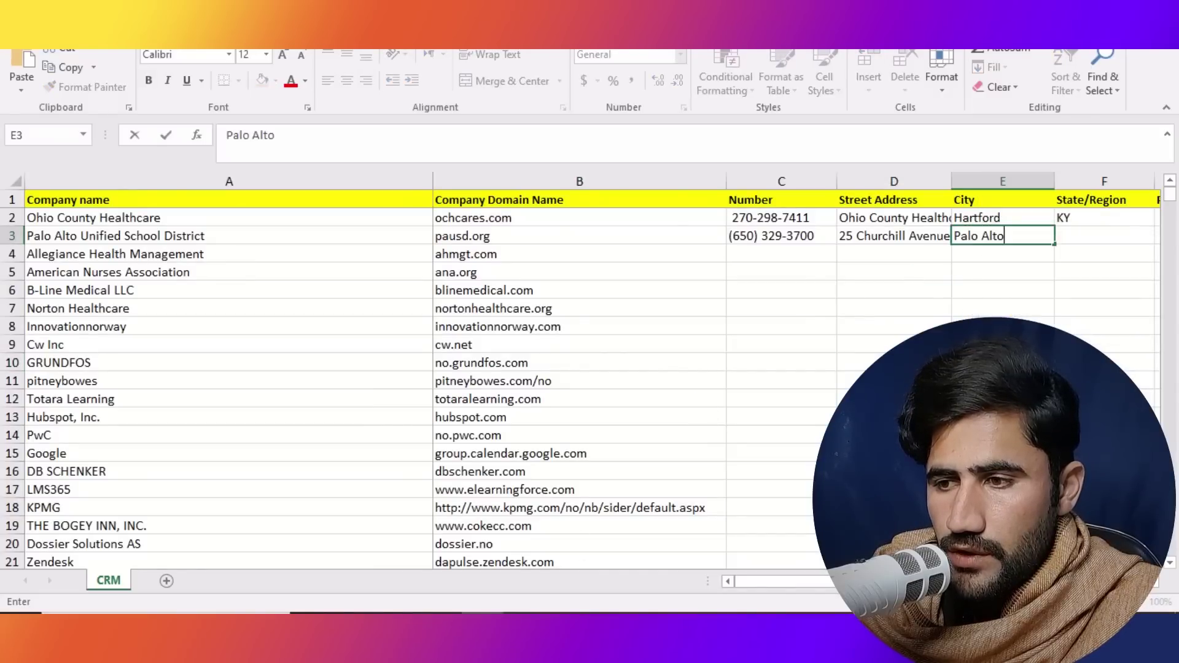
key(Return)
Copy the ZIP code 94306-1099 from the district's footer.
key(alt+Tab)
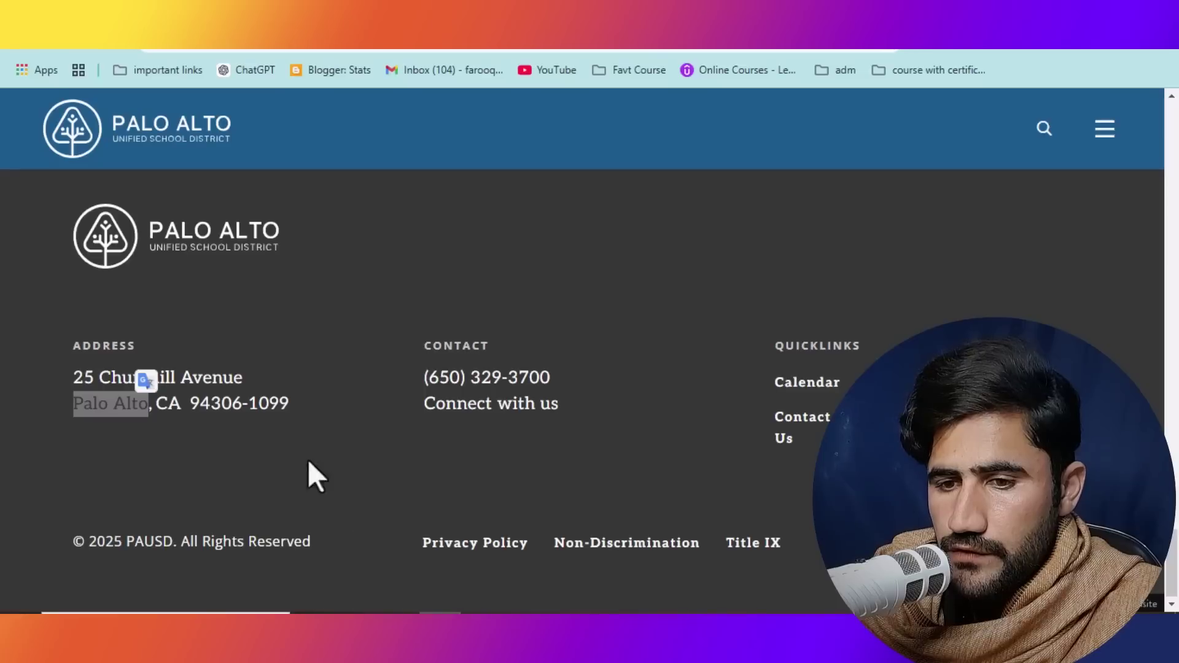
drag(290, 406, 197, 413)
right_click(201, 409)
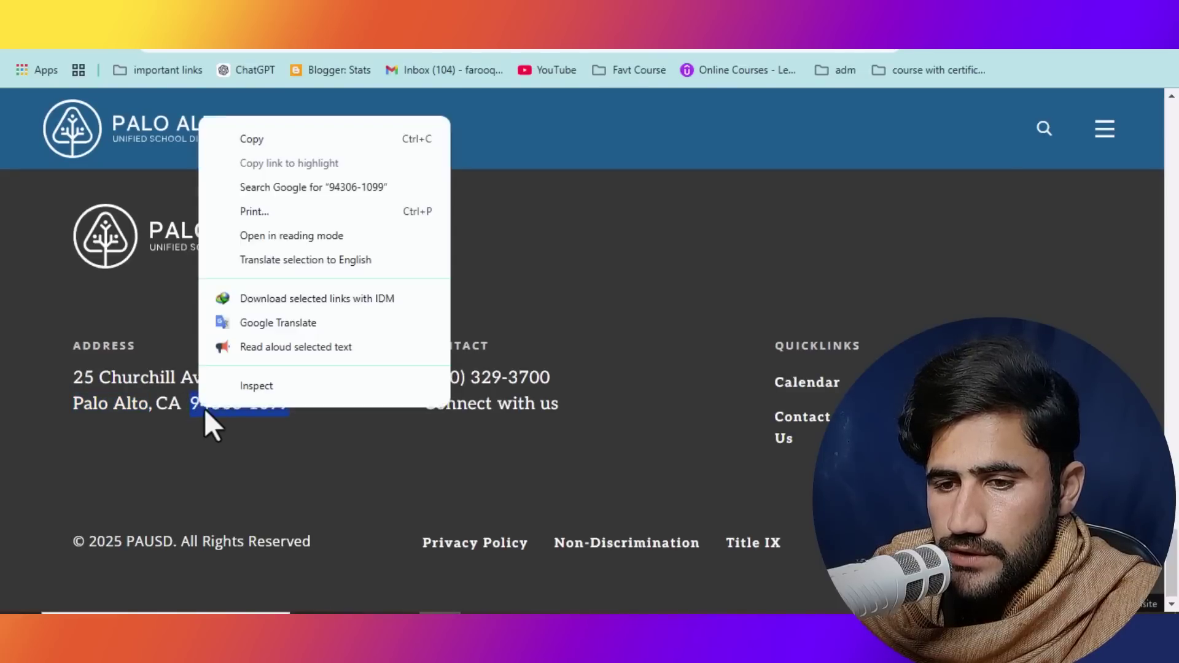
click(256, 138)
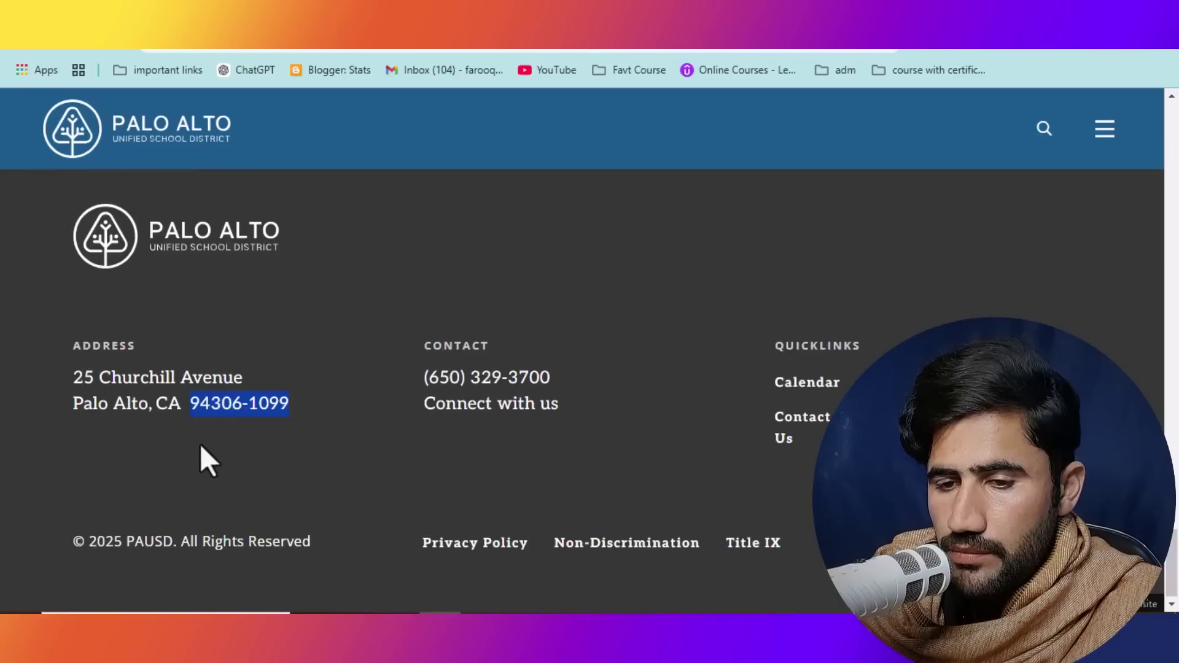
key(alt+Tab)
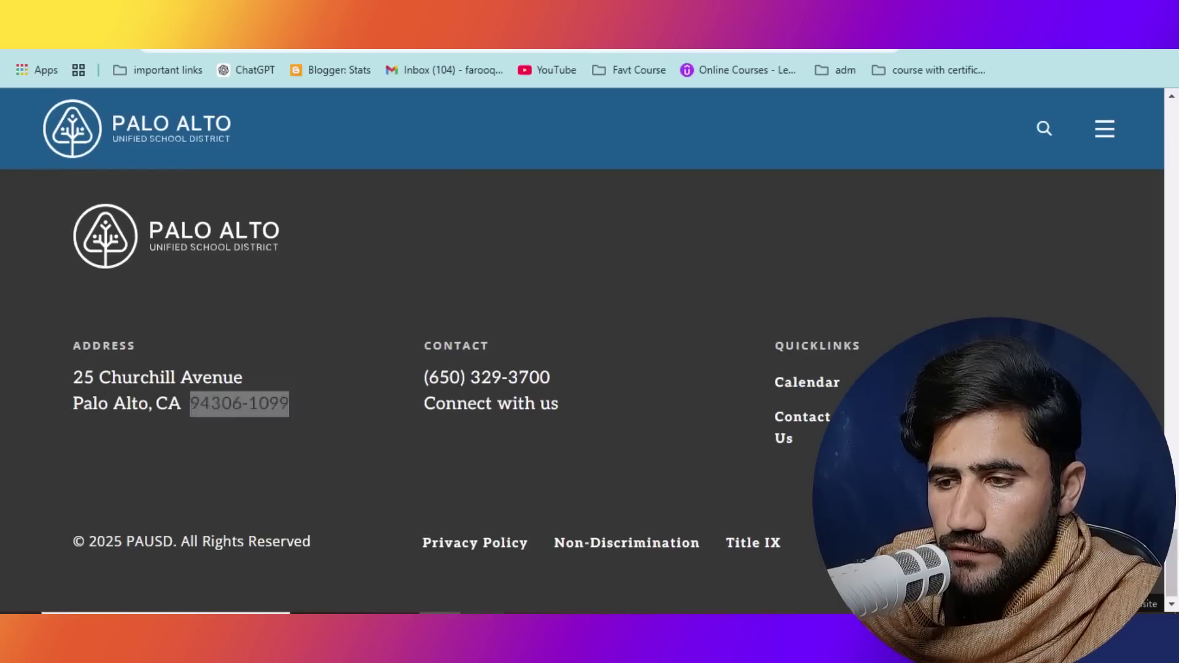
Enter CA in State/Region F3 and paste 94306-1099 into Postal Code G3.
click(1085, 237)
double_click(1085, 237)
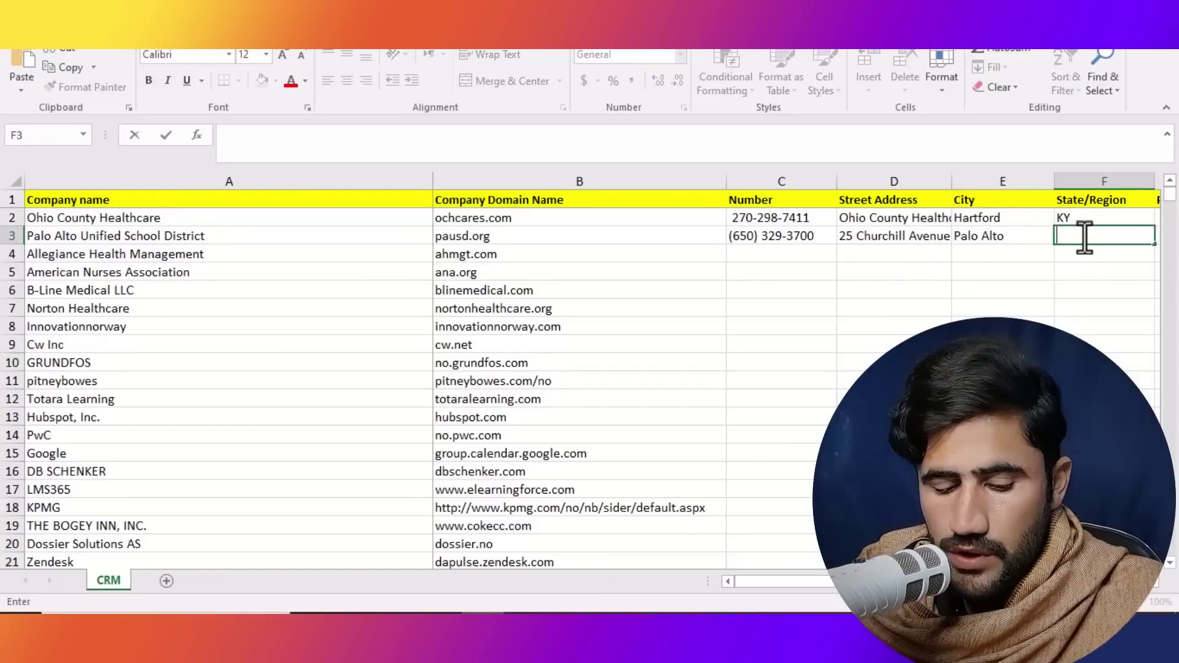
click(1087, 381)
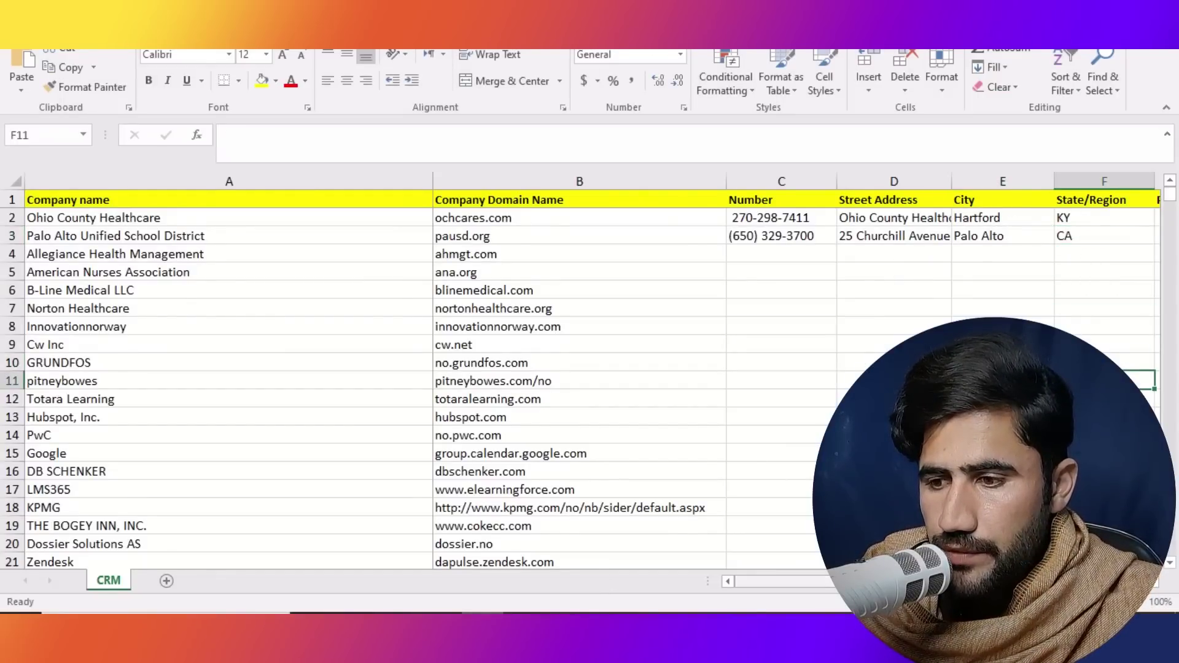
scroll(799, 368, right, 1)
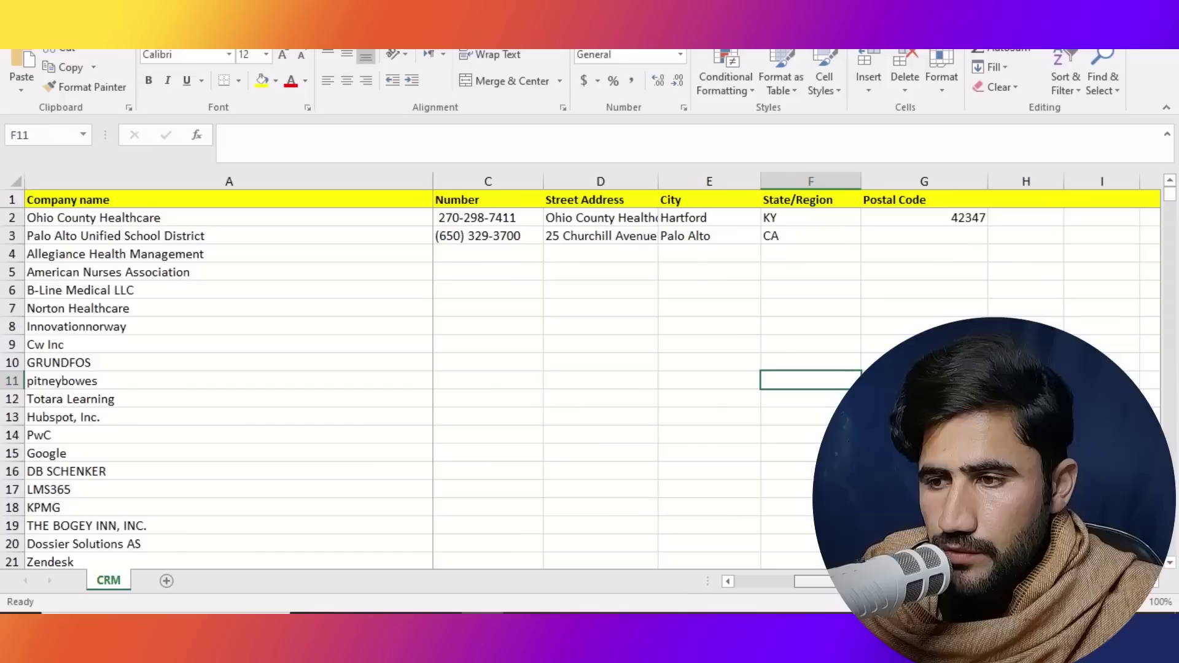
double_click(889, 237)
right_click(916, 310)
click(943, 322)
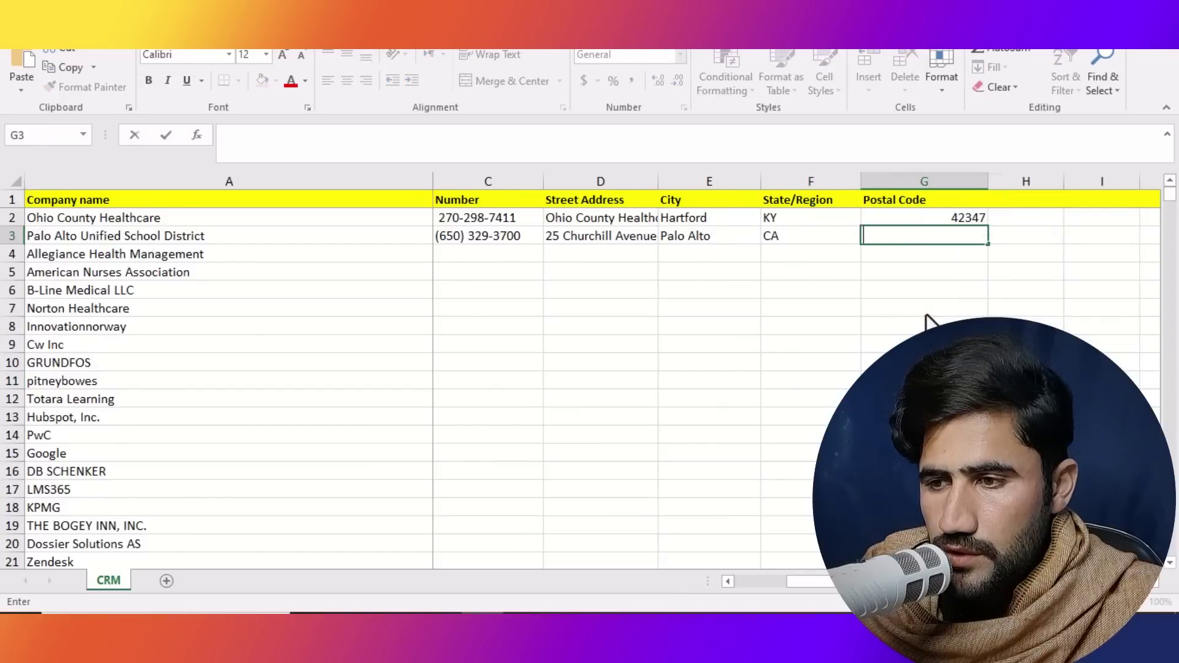
click(924, 307)
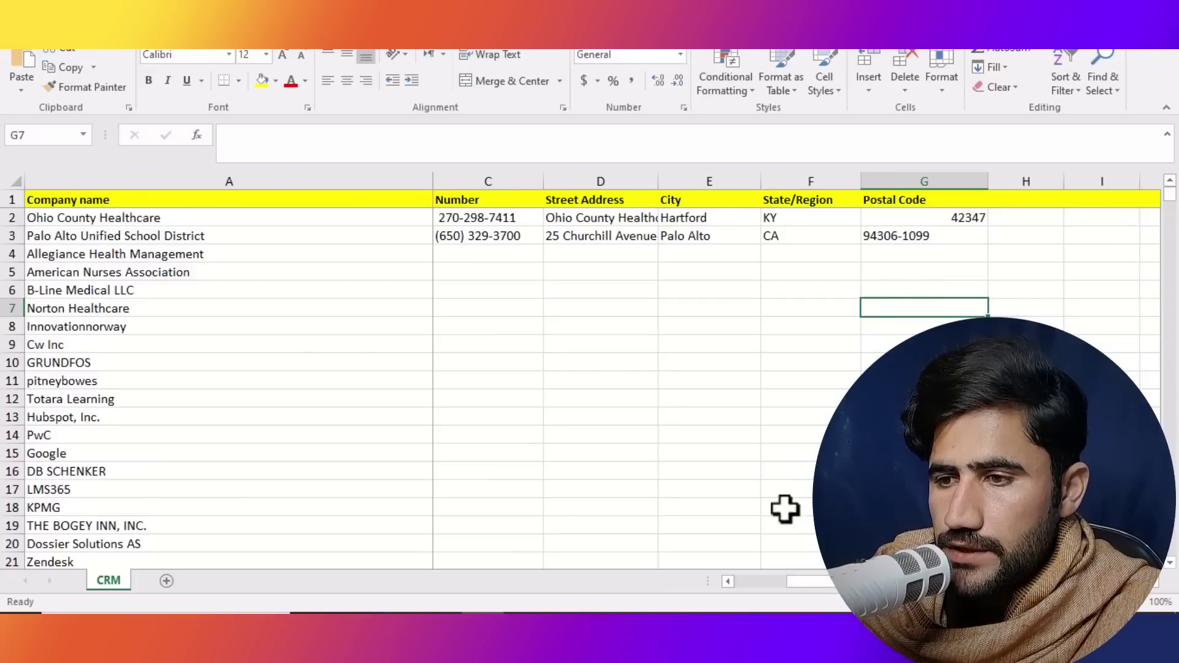
click(775, 384)
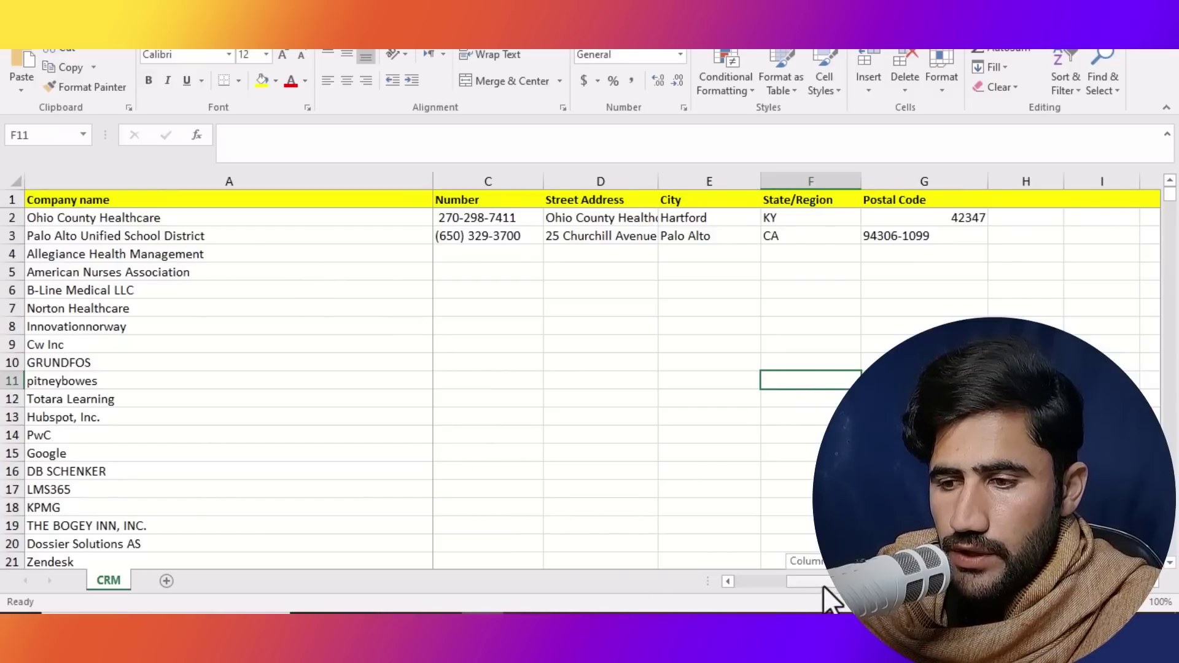
drag(824, 585, 735, 585)
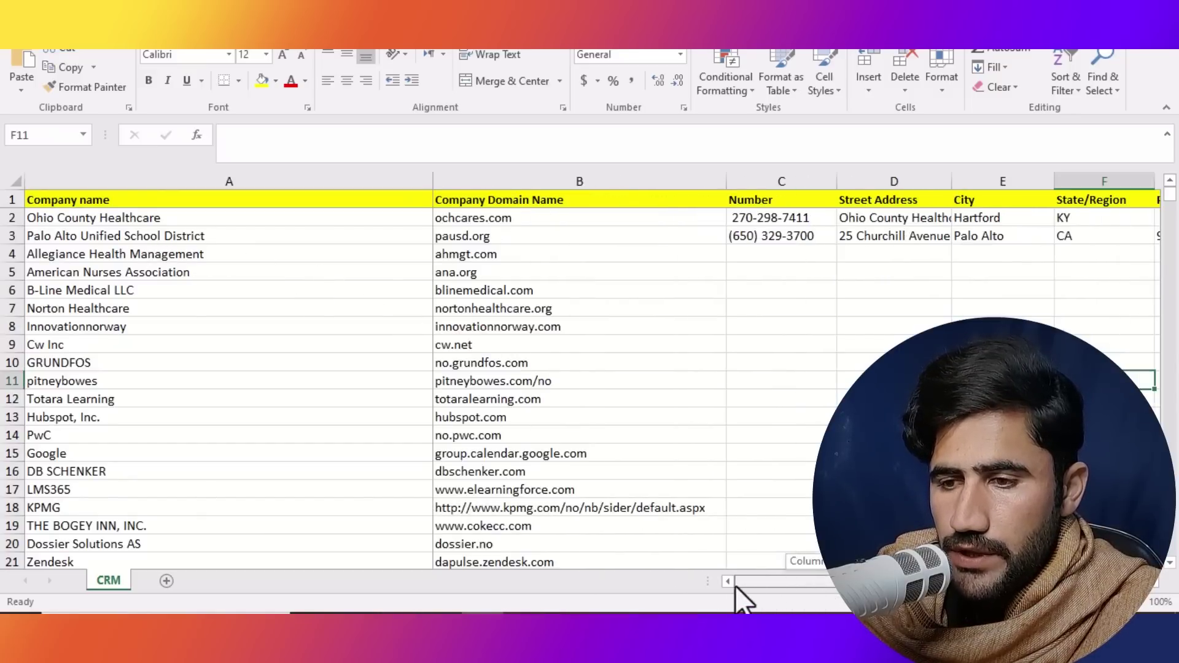
Copy Allegiance's domain ahmgt.com from cell B4 and return to the browser.
click(471, 256)
right_click(470, 256)
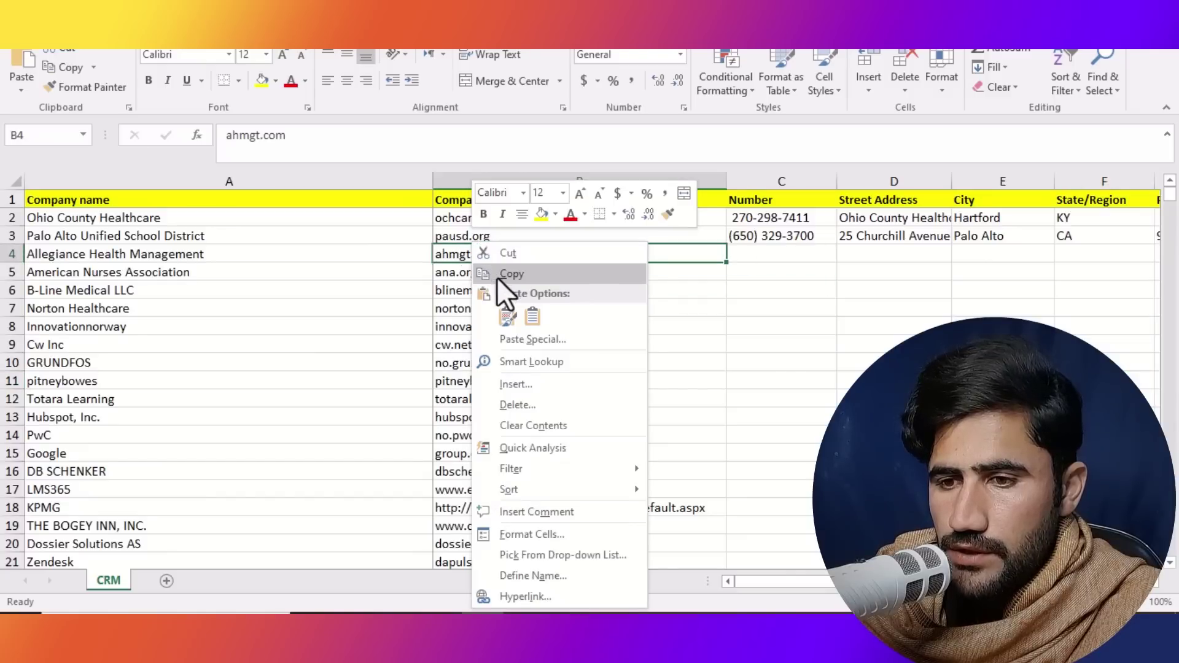
click(496, 276)
key(alt+Tab)
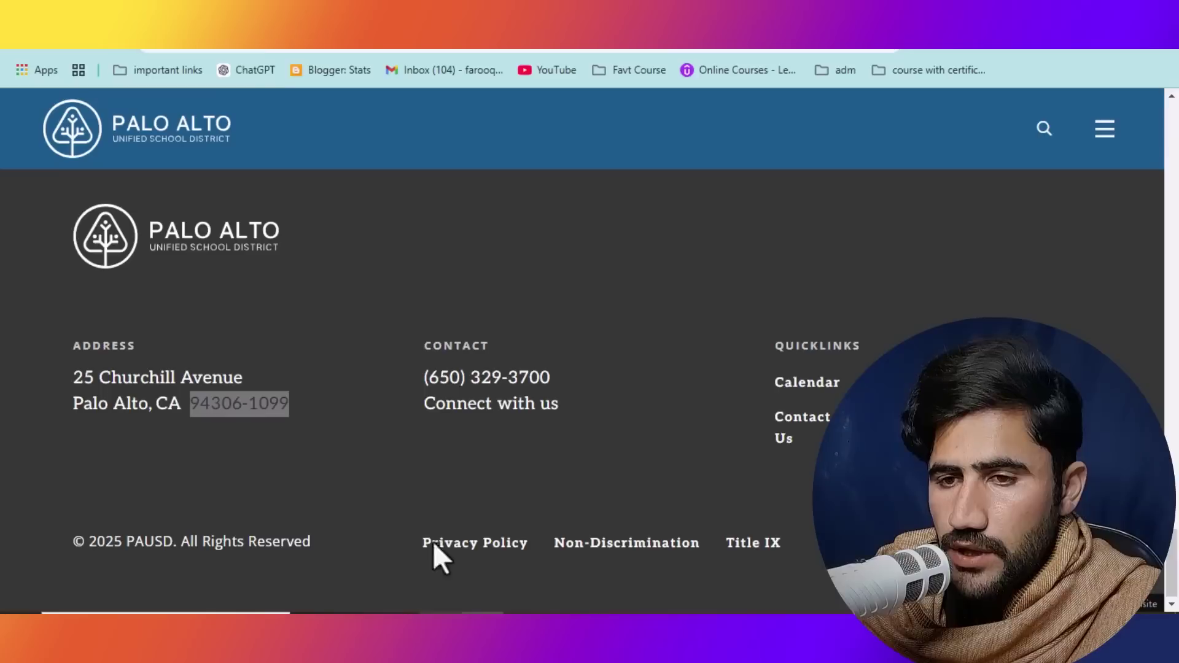
right_click(240, 53)
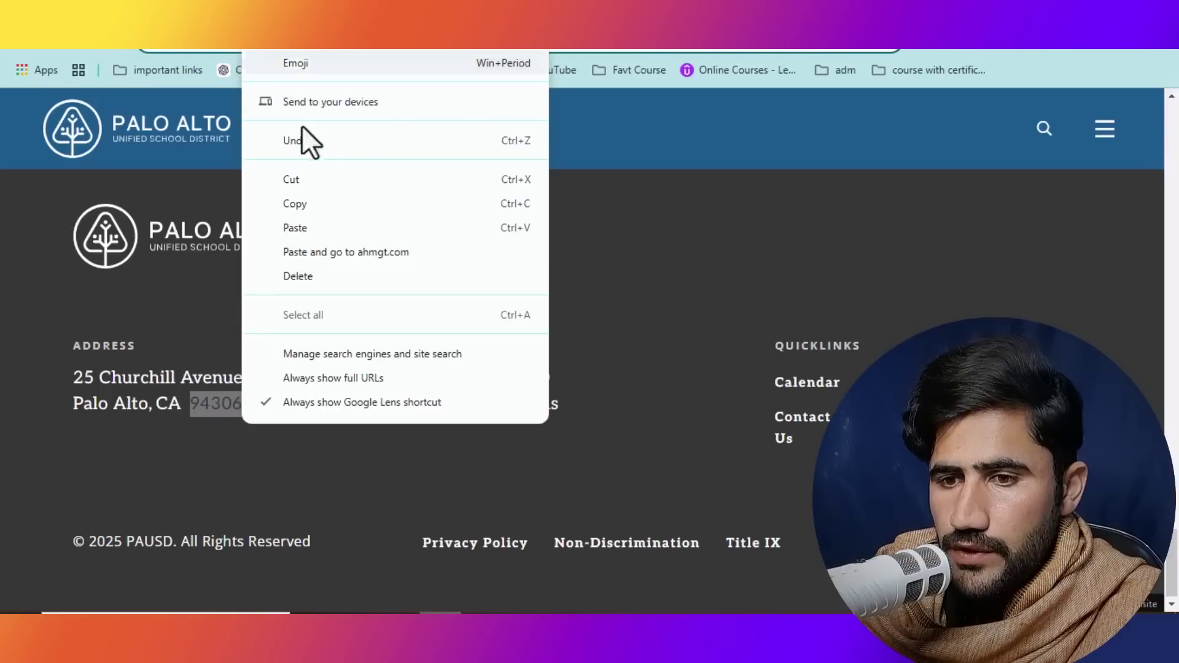
key(Escape)
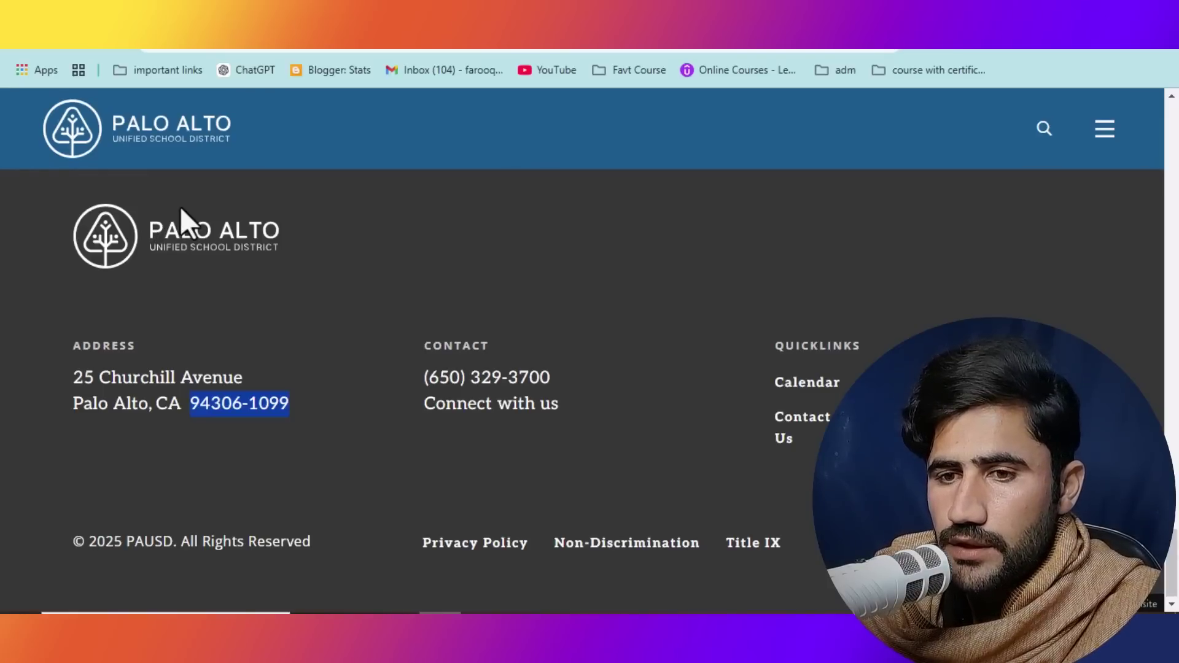
key(ctrl+Tab)
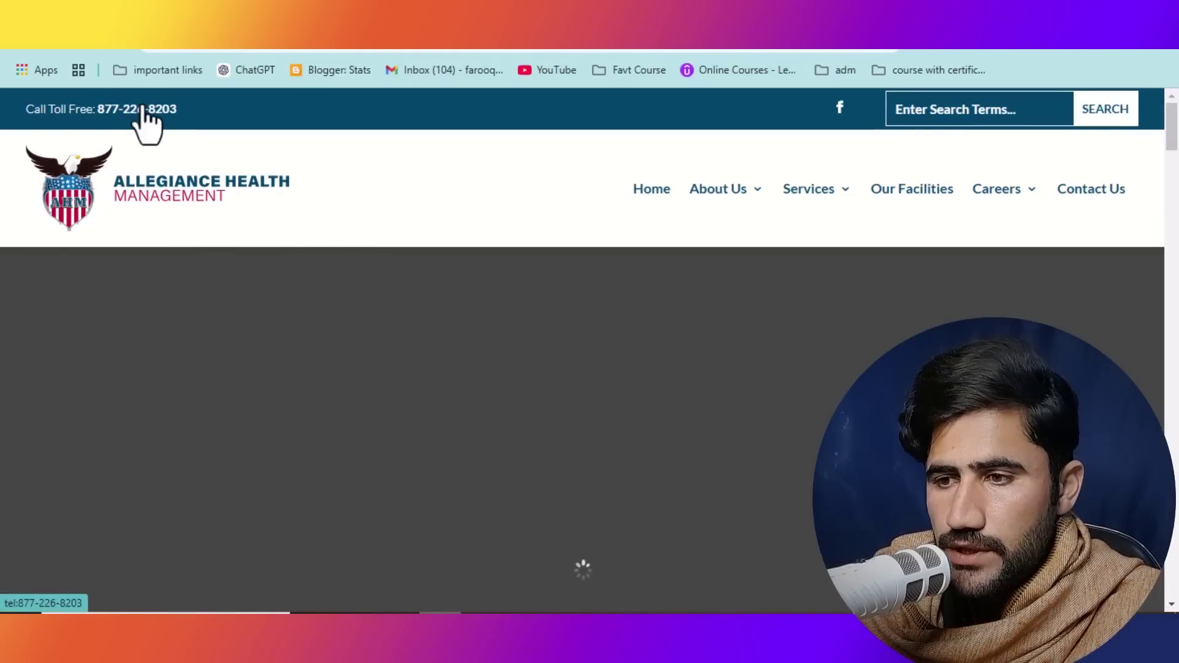
drag(1174, 141, 1175, 233)
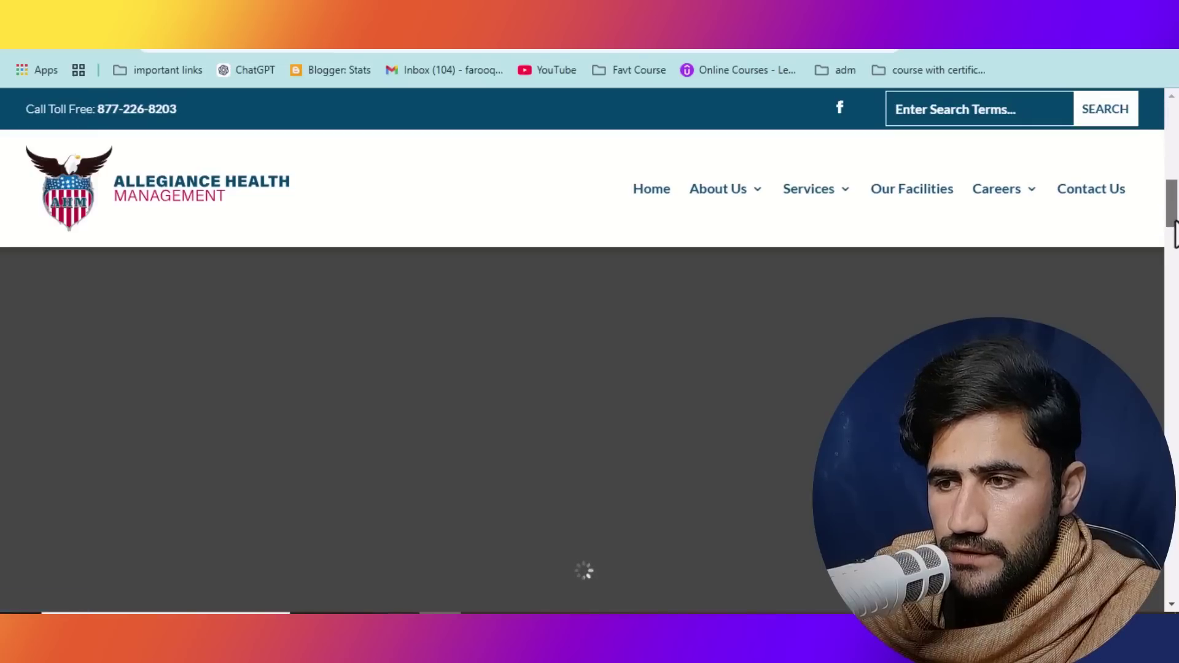
drag(1174, 323, 1177, 597)
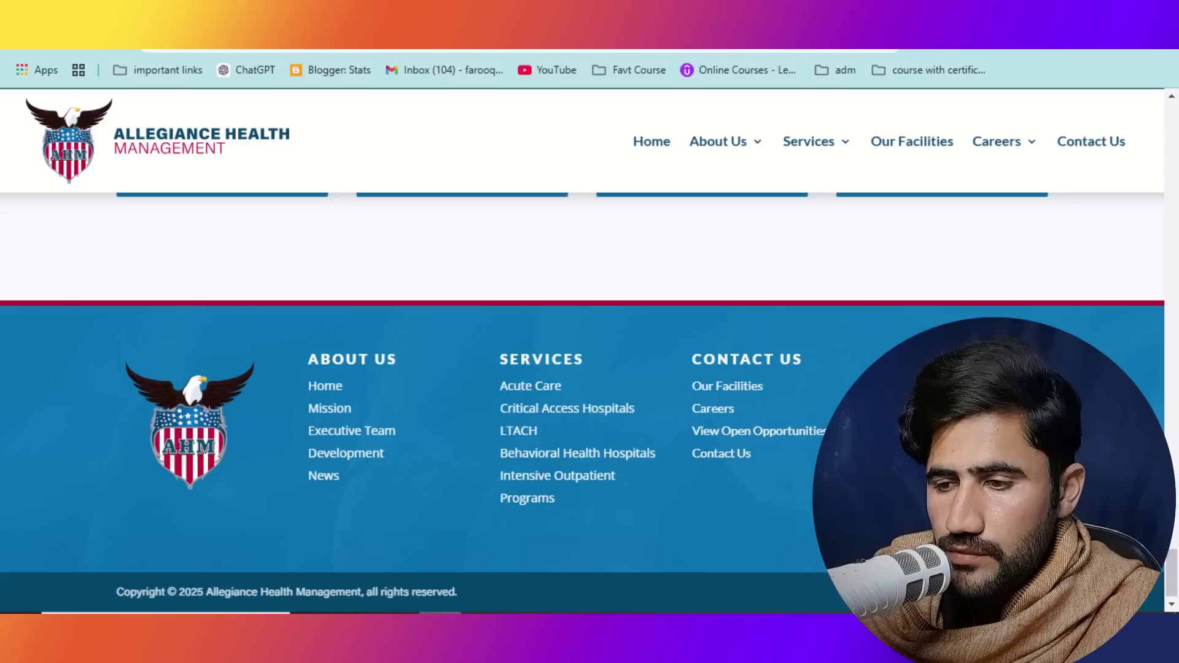
right_click(936, 458)
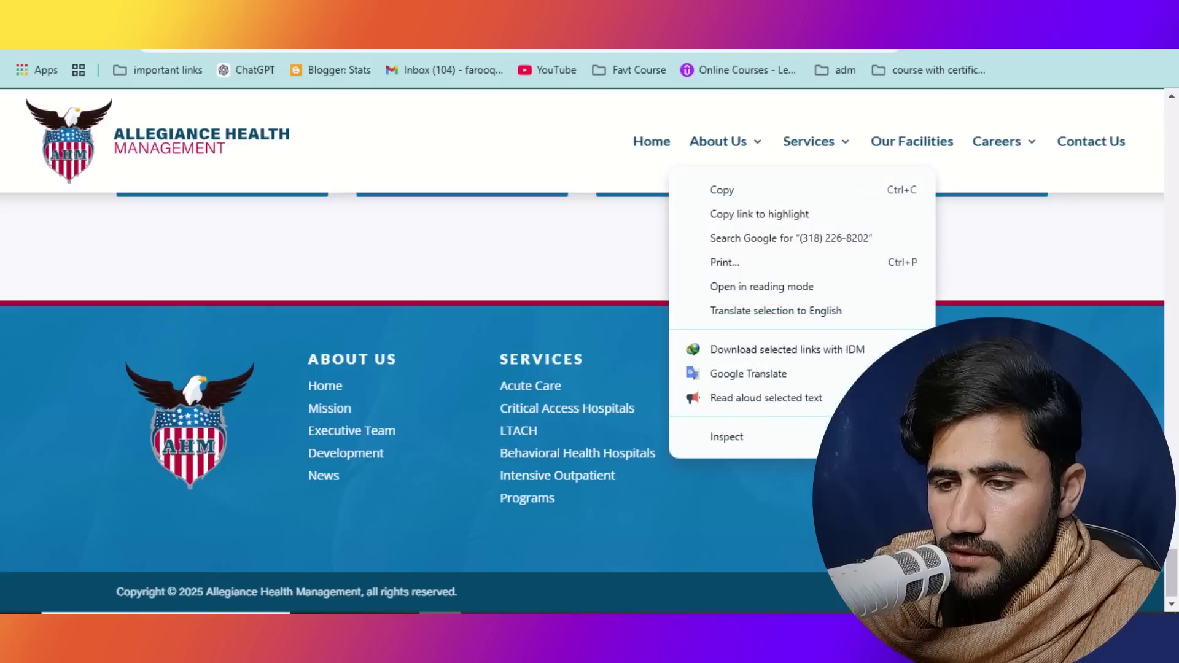
click(722, 196)
key(alt+Tab)
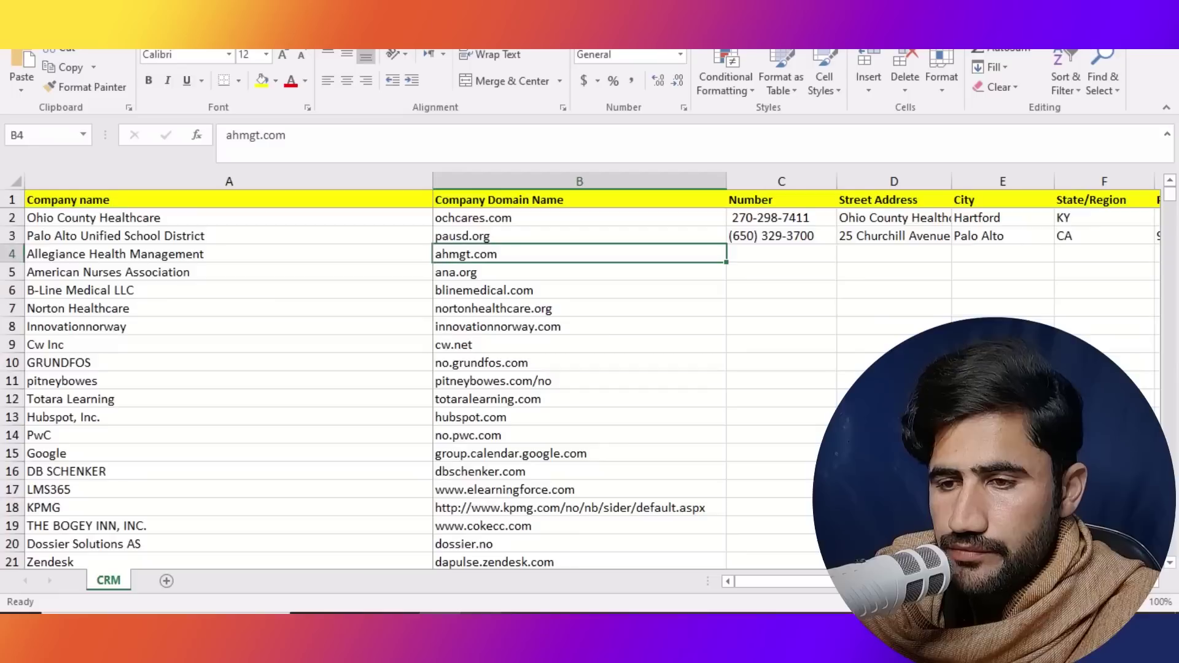
click(758, 261)
double_click(755, 258)
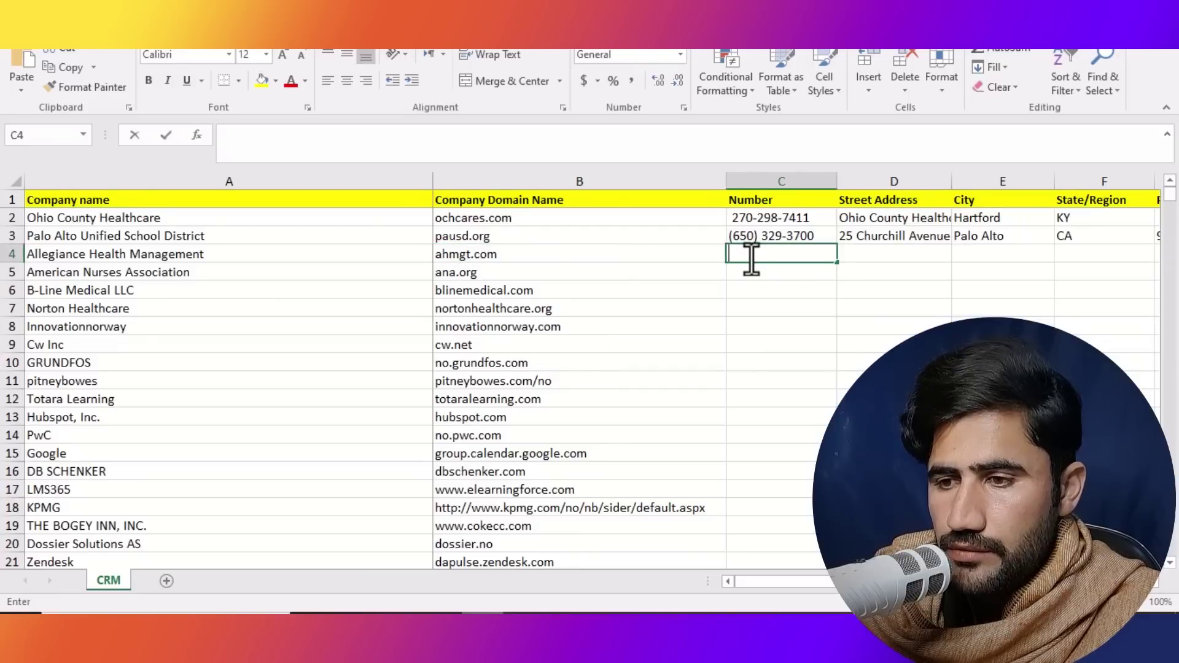
right_click(754, 258)
click(789, 324)
click(782, 361)
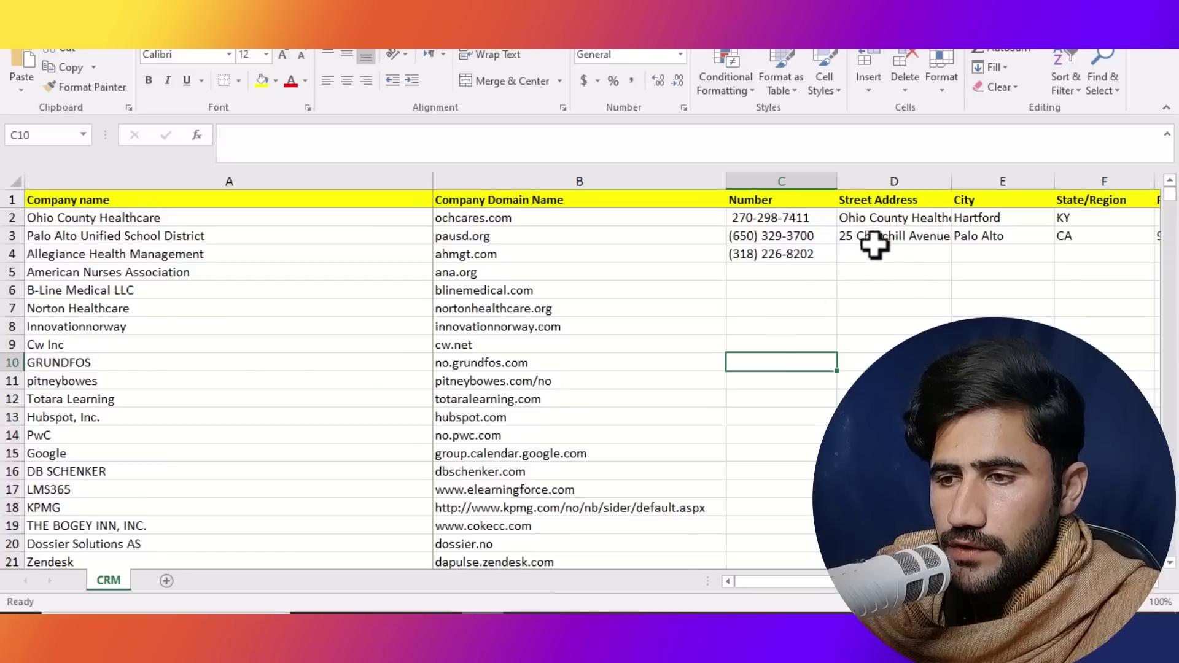
Copy the street address 3800 Viking Drive from the website and paste it into D4.
click(440, 627)
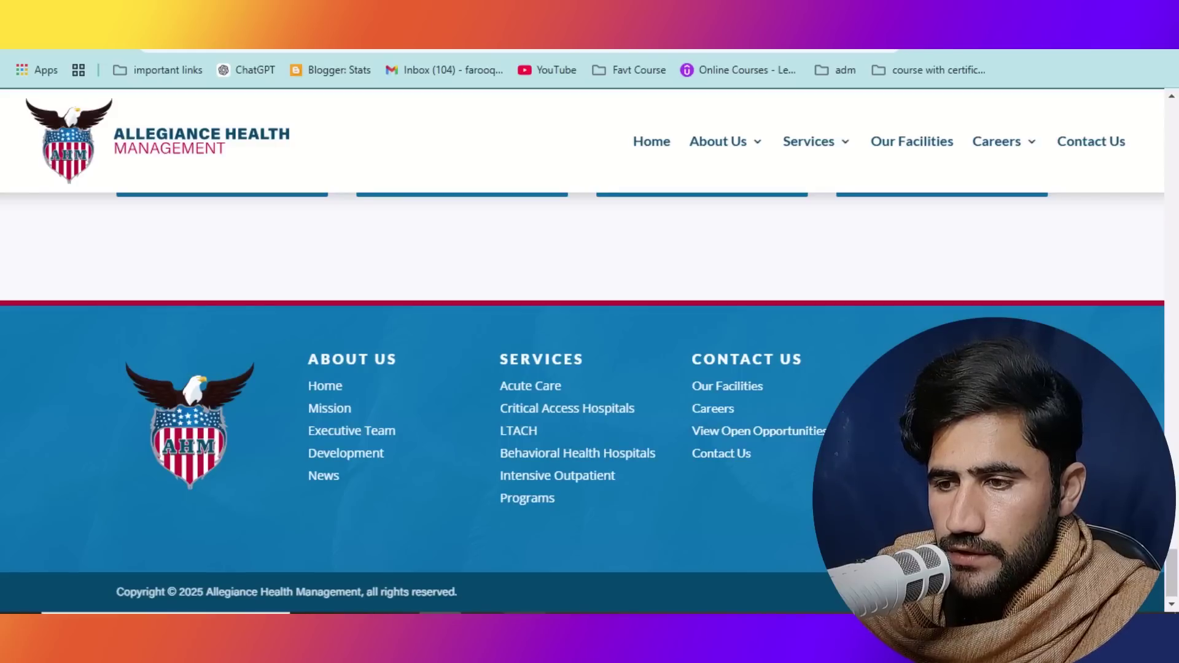
right_click(958, 398)
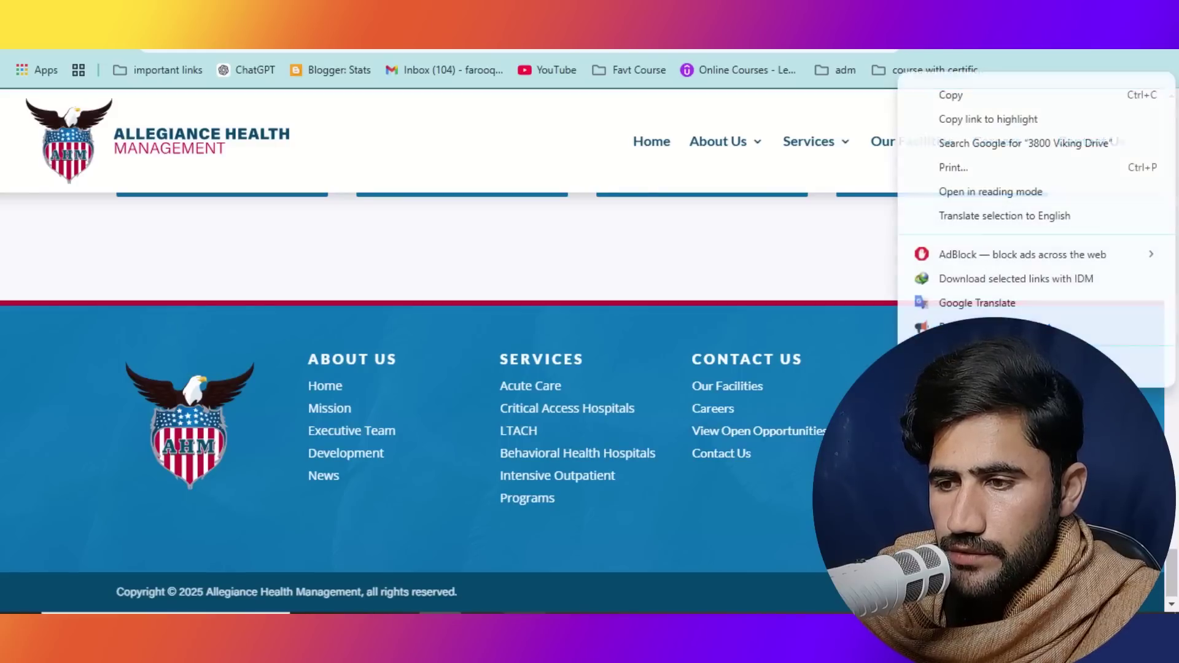
click(942, 97)
key(alt+Tab)
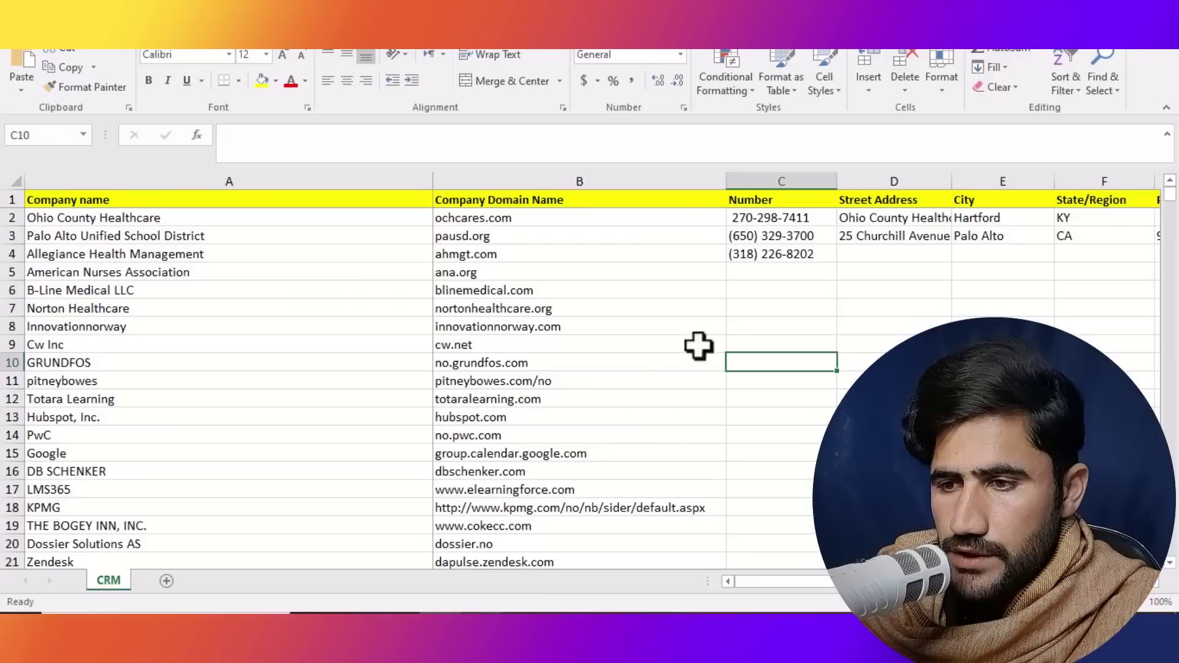
double_click(860, 255)
right_click(860, 255)
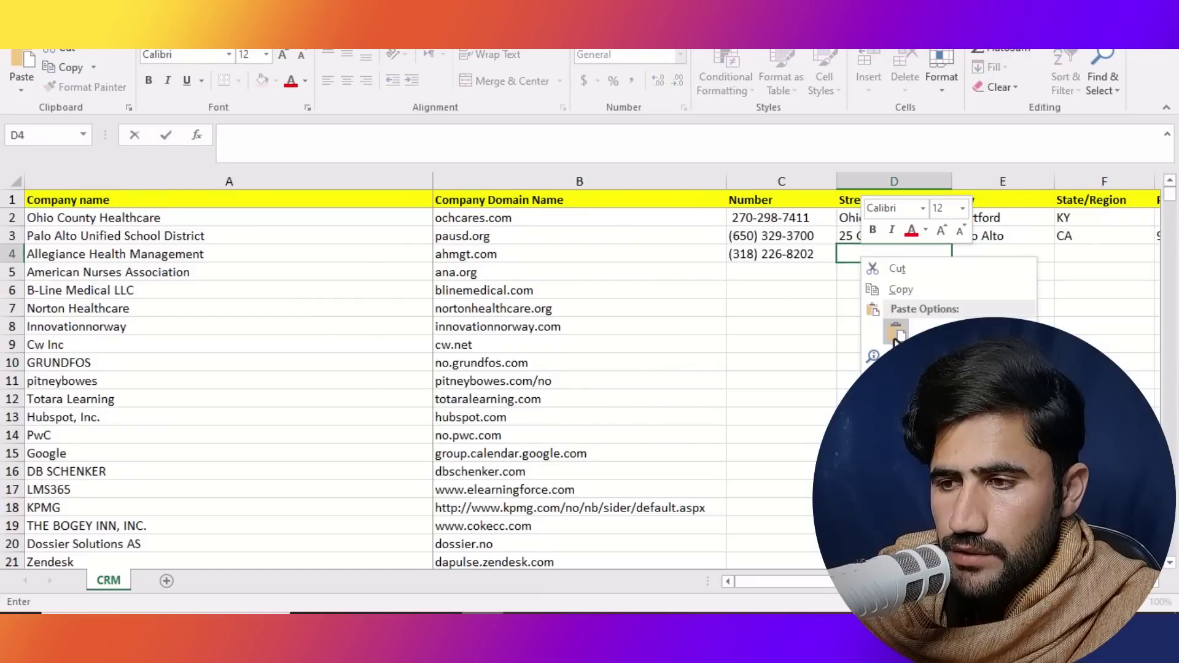
click(895, 337)
click(897, 398)
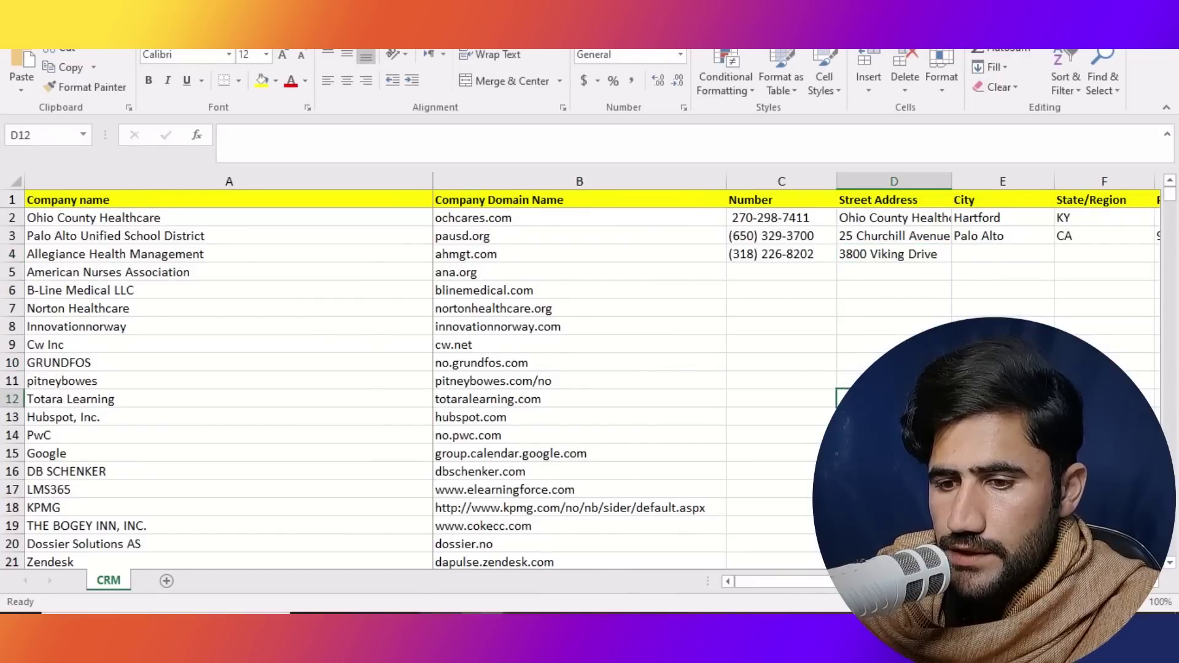
Copy the city line 'Bossier City, LA 71111' from the website footer.
key(alt+Tab)
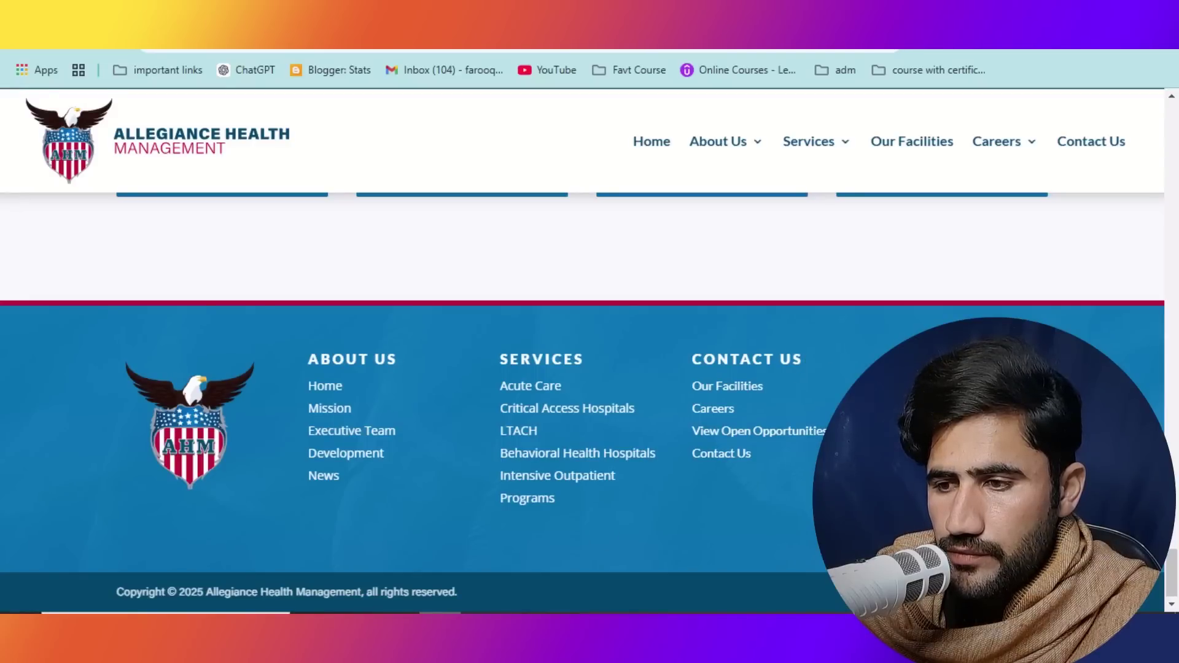
right_click(901, 405)
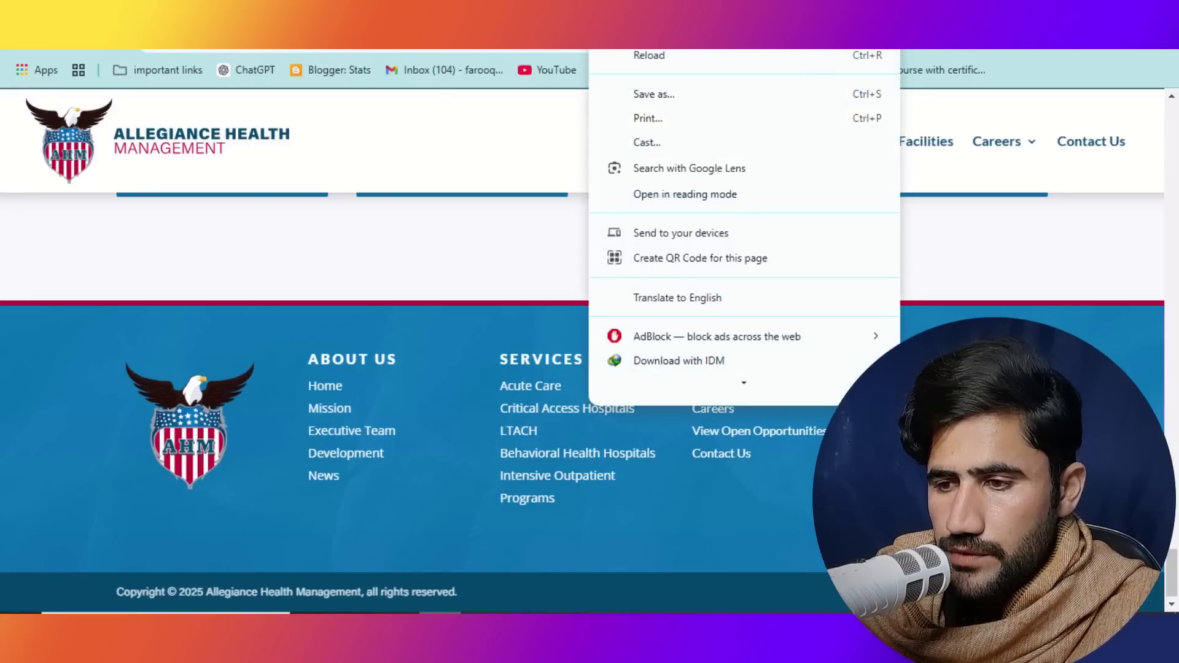
key(Escape)
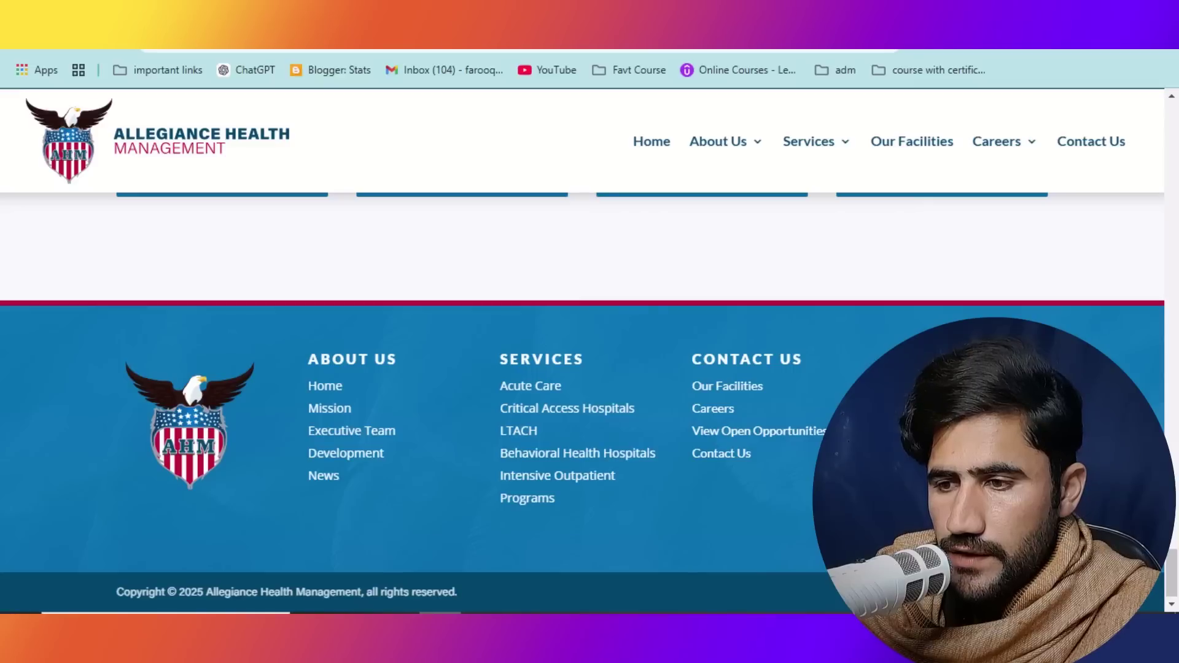
right_click(892, 400)
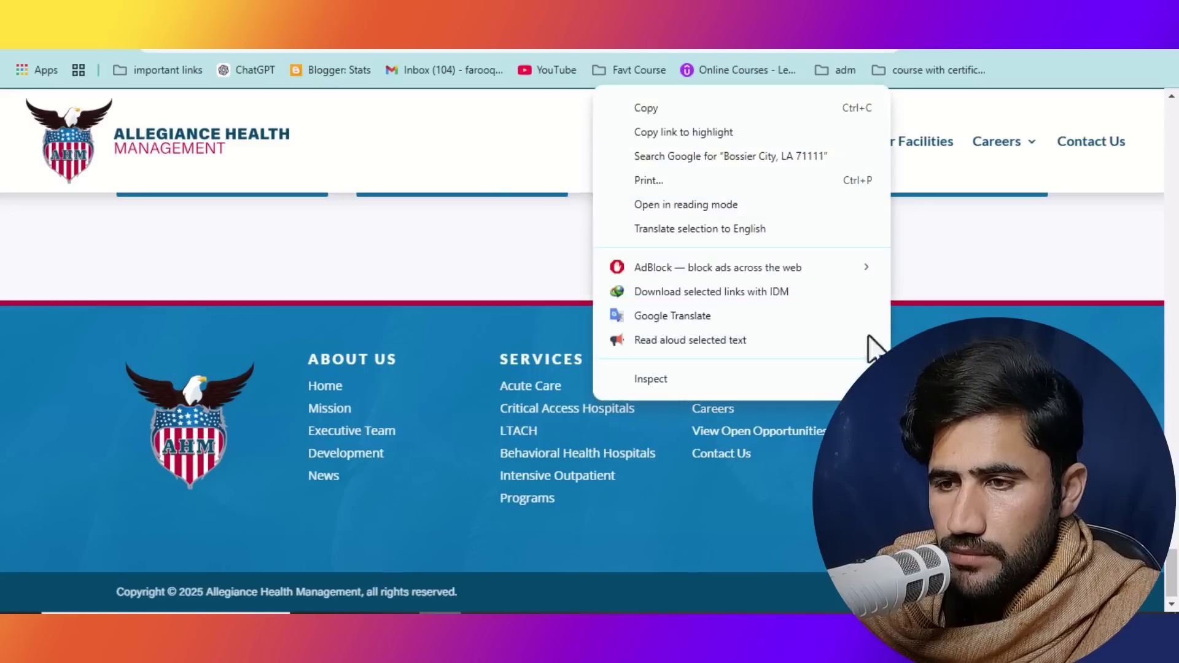
click(669, 111)
key(alt+Tab)
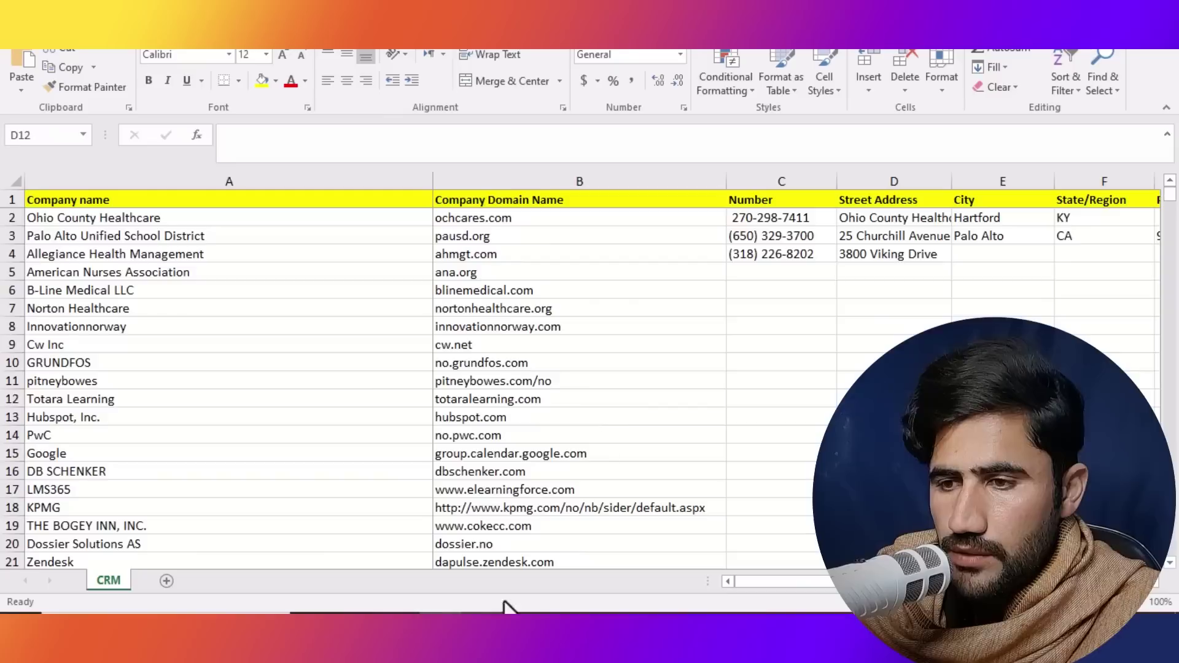
click(978, 255)
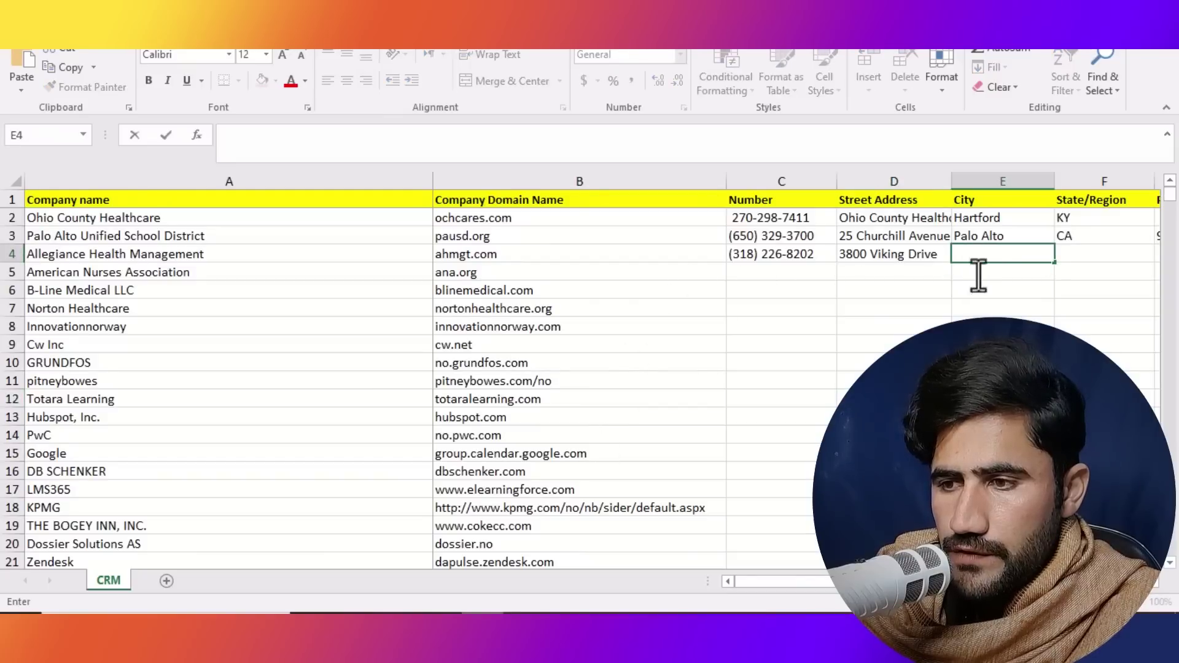
Paste the city line into E4 and enter LA as the state in F4.
right_click(979, 256)
click(992, 328)
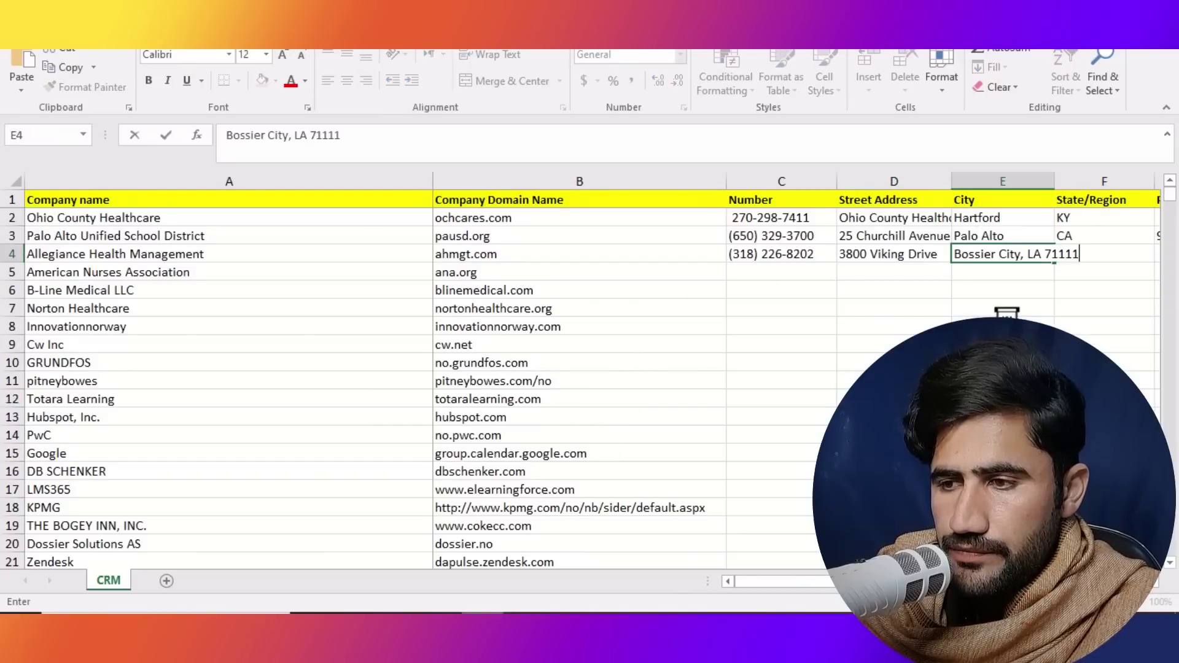
click(1069, 294)
double_click(1082, 253)
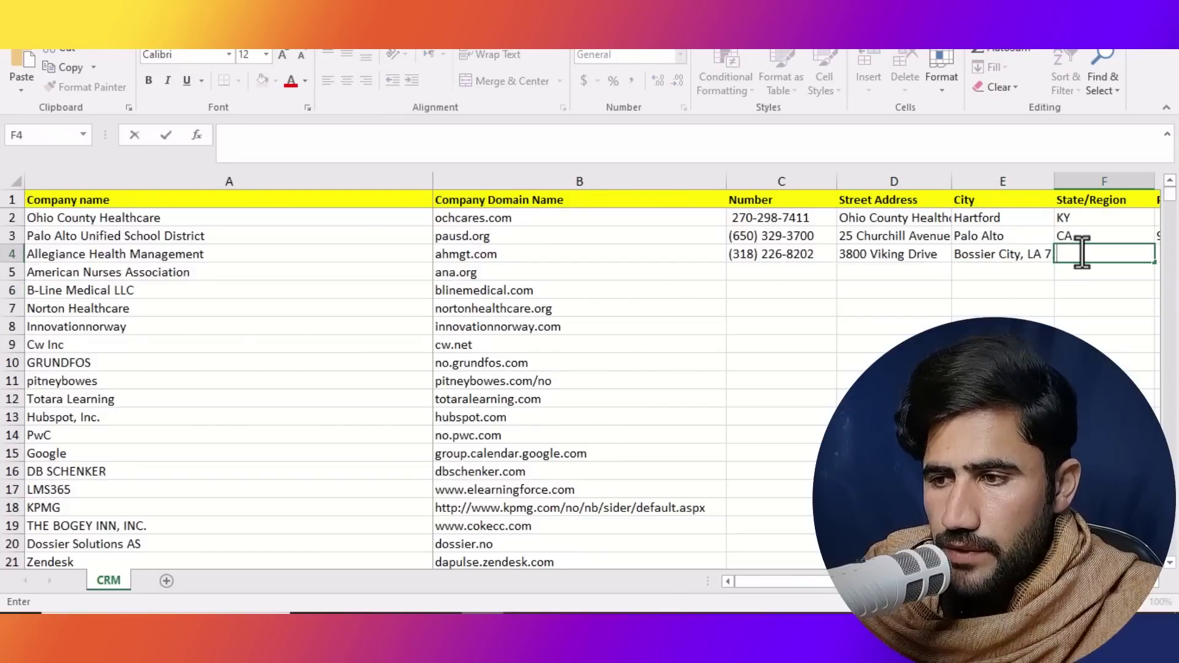
text(L)
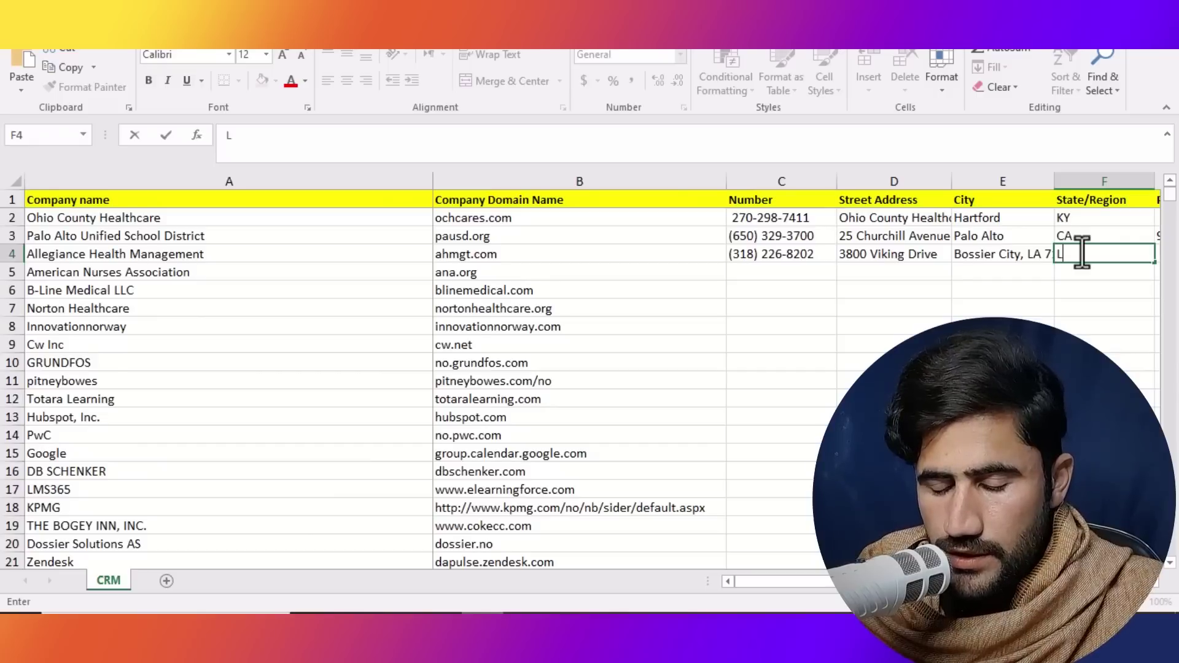
text(A)
click(1021, 310)
Trim E4 to just Bossier City, taking out the state and copying the postal code 71111.
double_click(1033, 254)
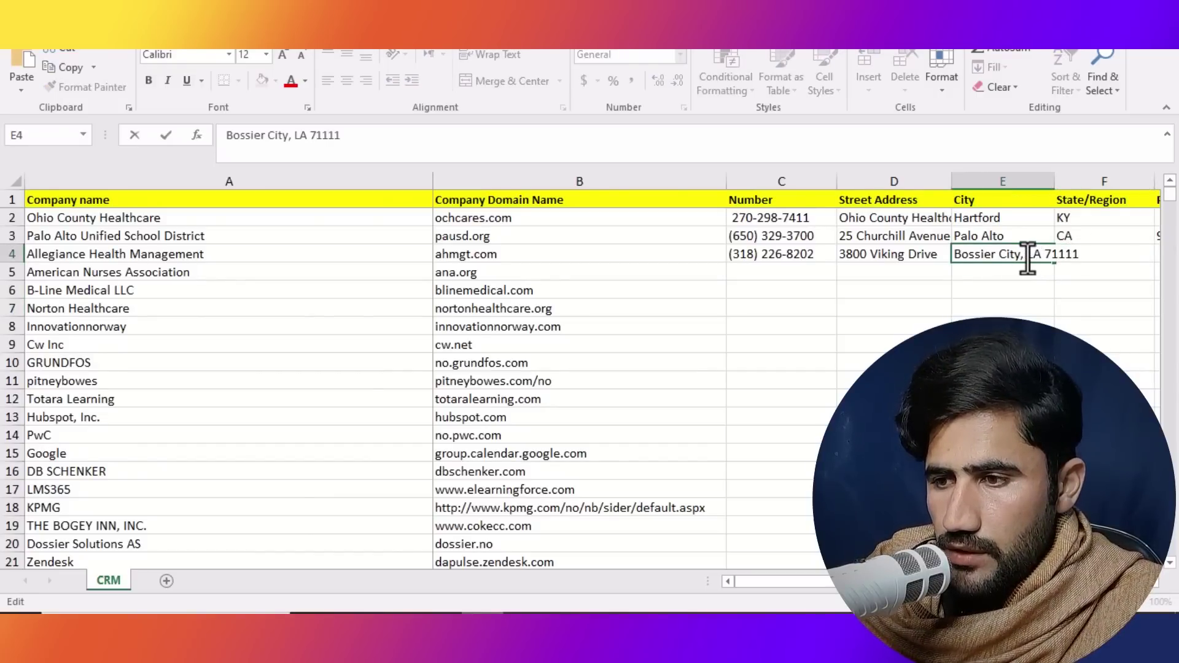
drag(1028, 254, 1040, 257)
key(BackSpace)
key(BackSpace)
key(BackSpace)
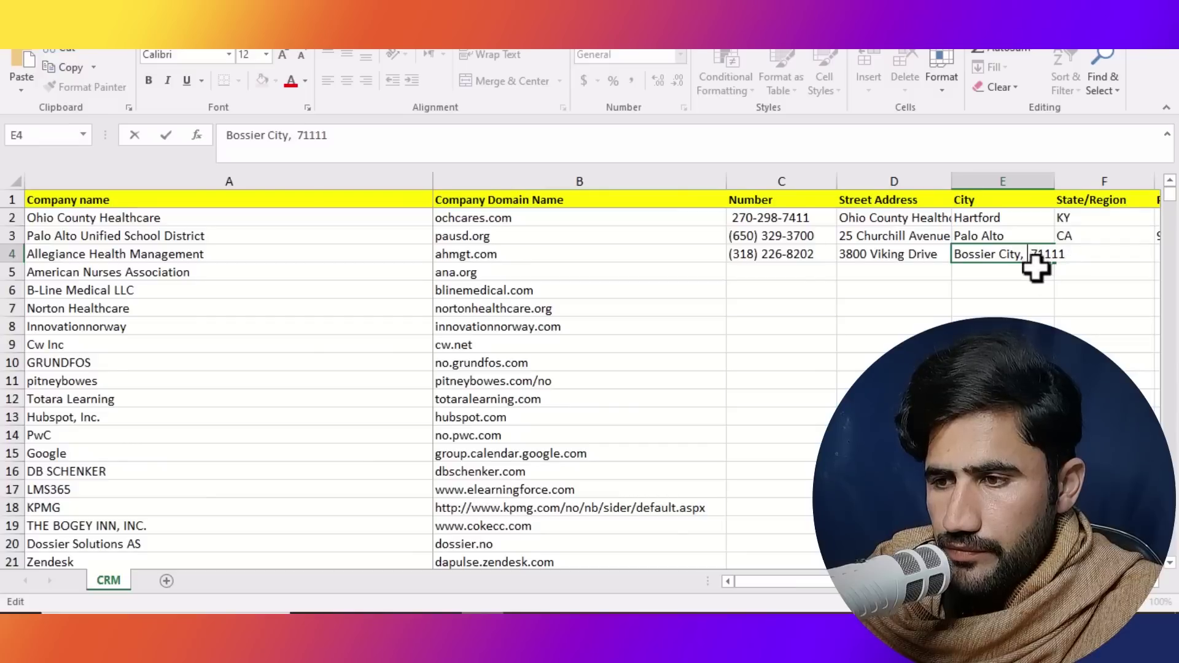
drag(1026, 254, 1058, 245)
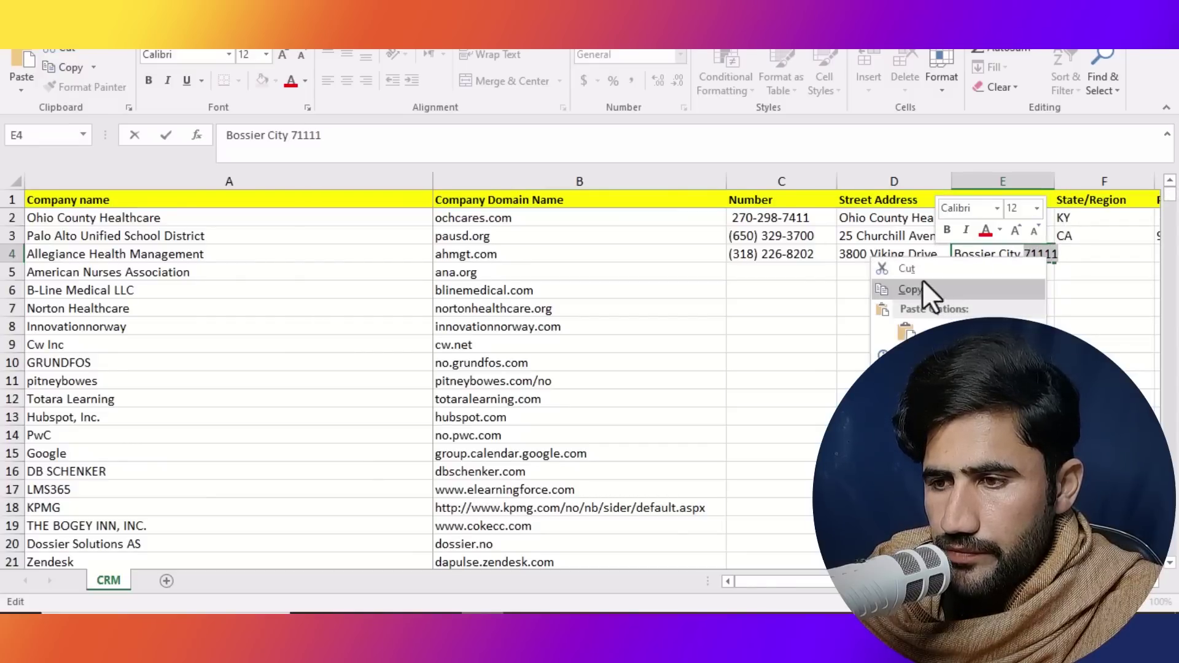
click(923, 282)
key(BackSpace)
mouse_move(909, 581)
mouse_down()
mouse_move(946, 581)
mouse_move(909, 581)
mouse_up()
click(1007, 399)
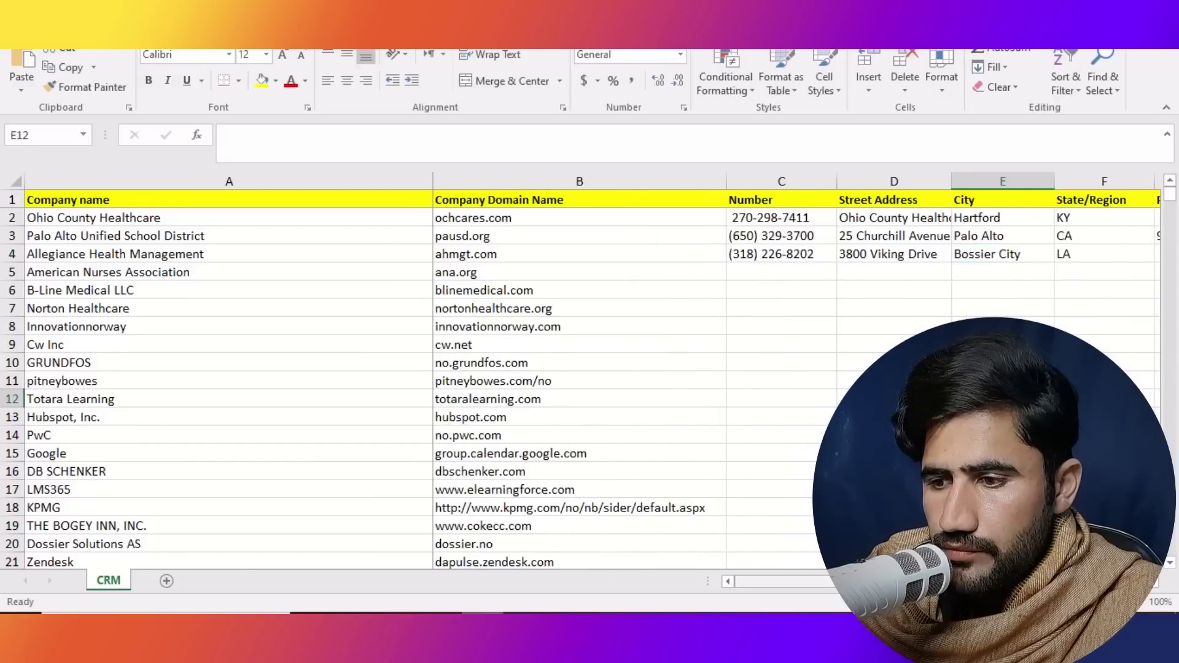
Bring the Postal Code column into view and start editing cell G4.
scroll(796, 370, right, 2)
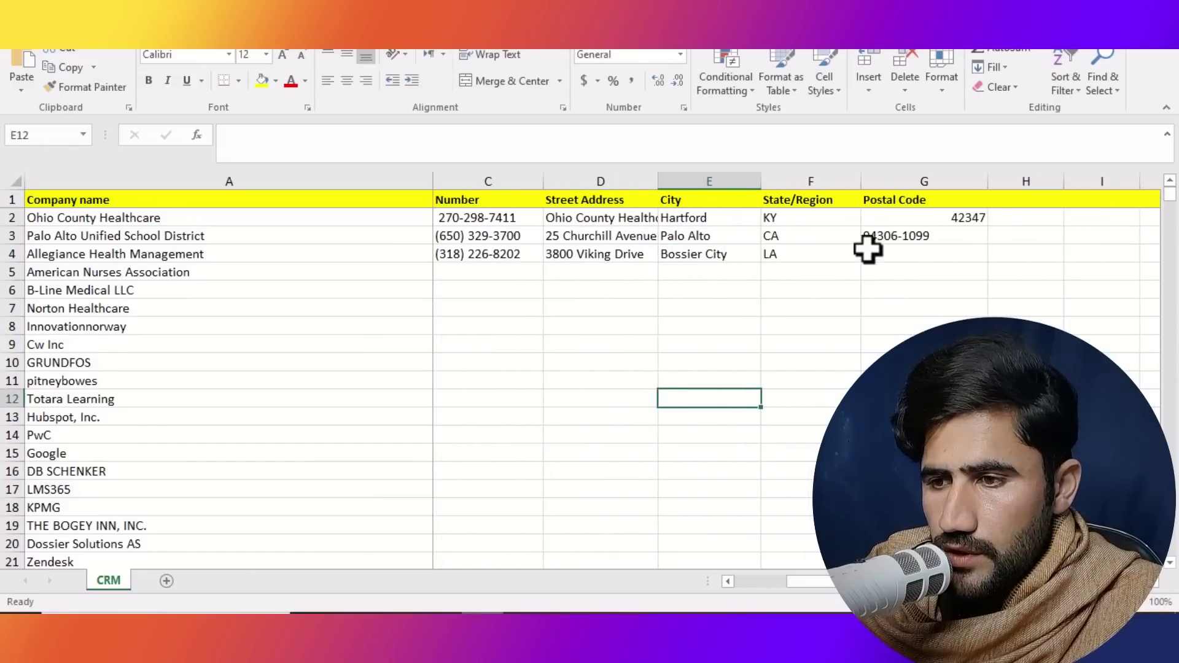
click(886, 261)
double_click(893, 257)
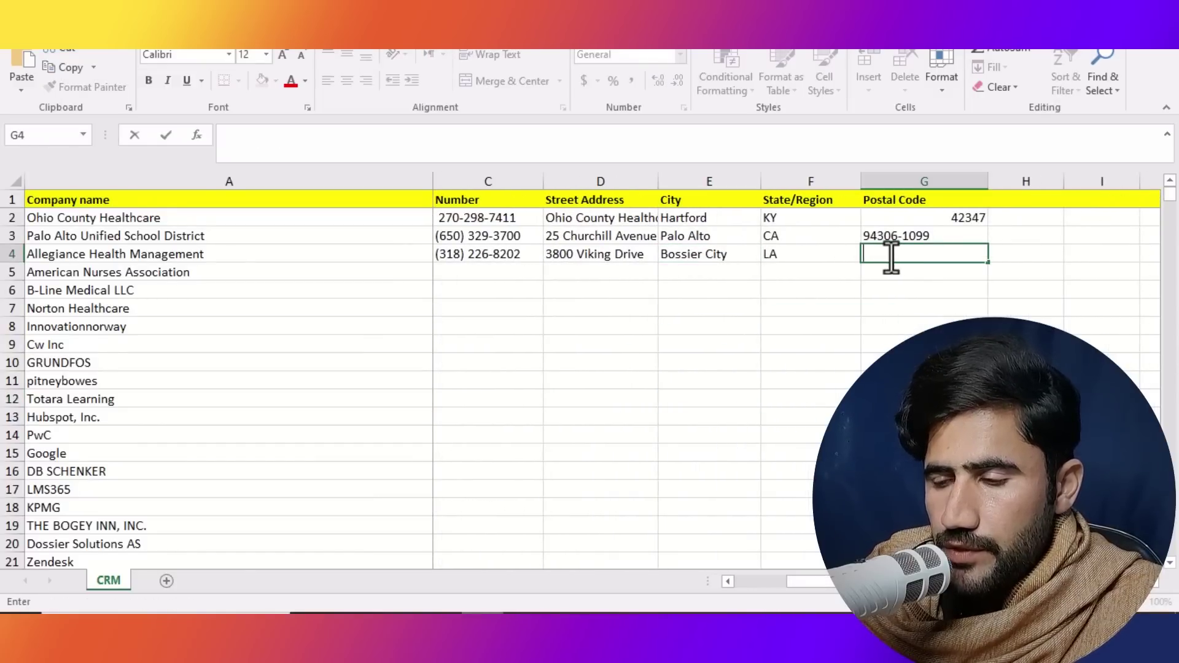